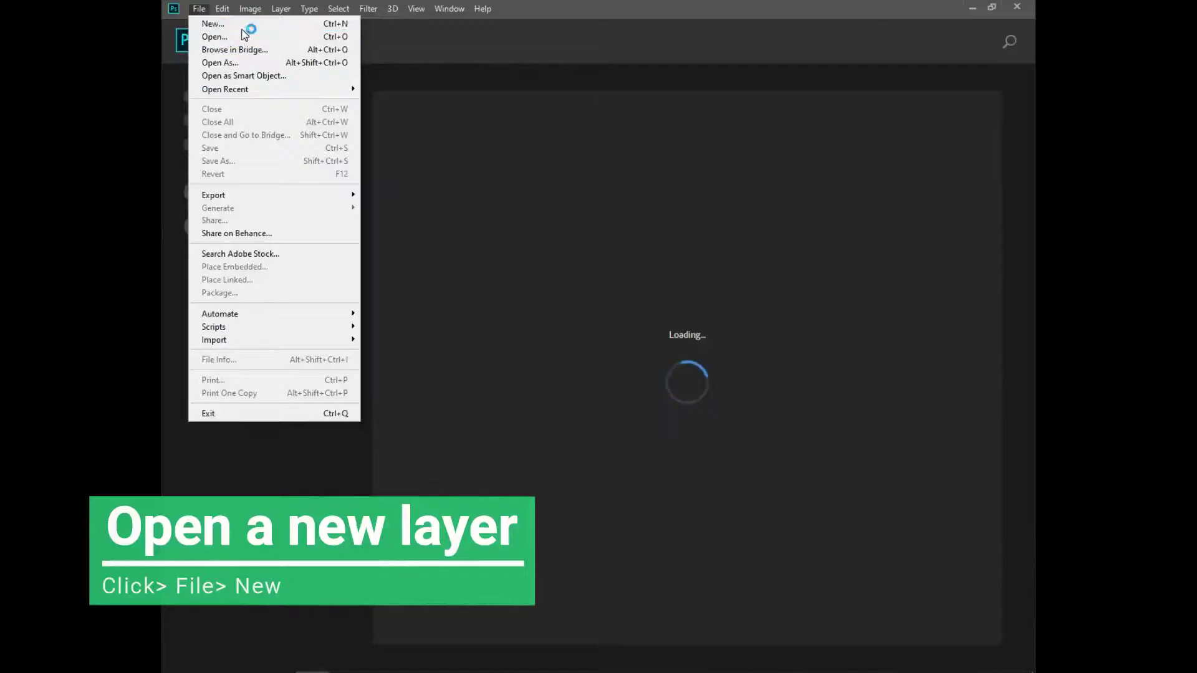
# Step: Create a new document 1280 pixels wide and 720 pixels high with a resolution of 640 pixels/inch
pyautogui.click(670, 187)
pyautogui.click(742, 188)
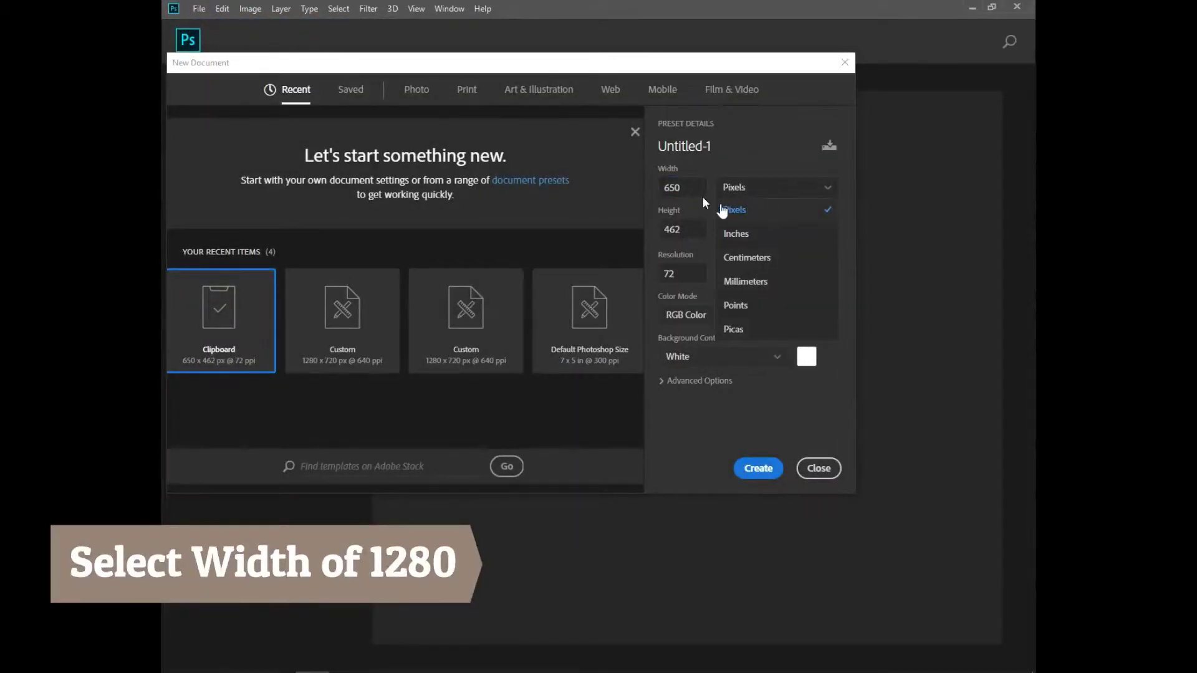
pyautogui.click(683, 187)
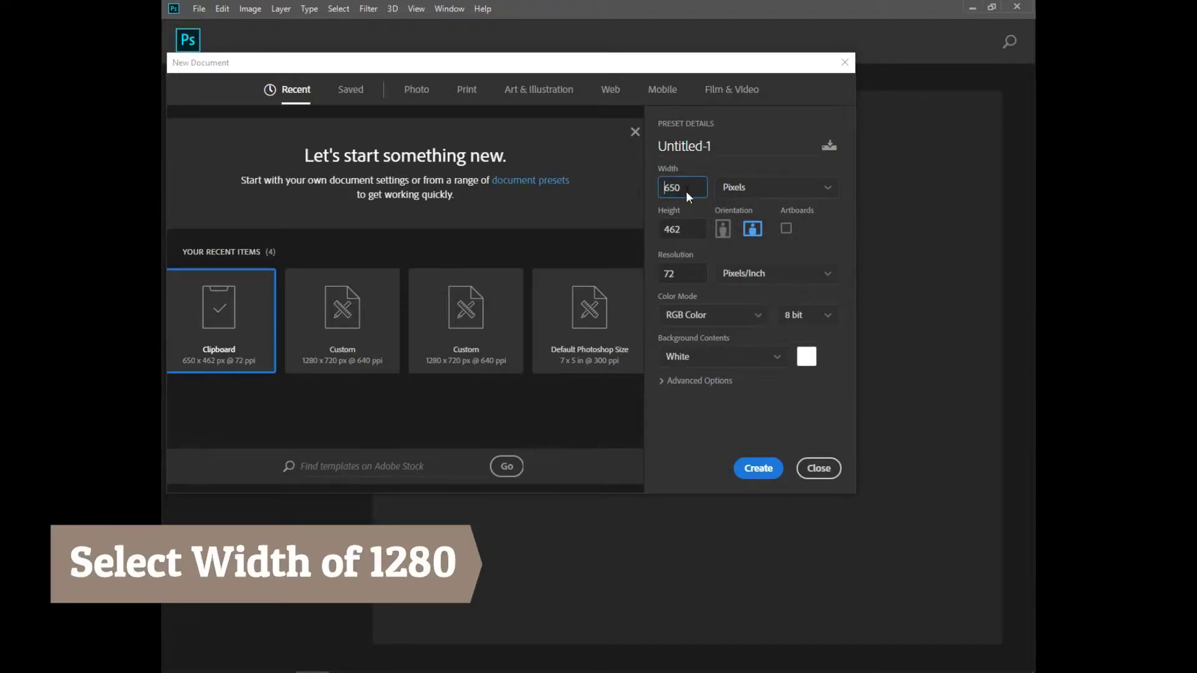
pyautogui.write('1280')
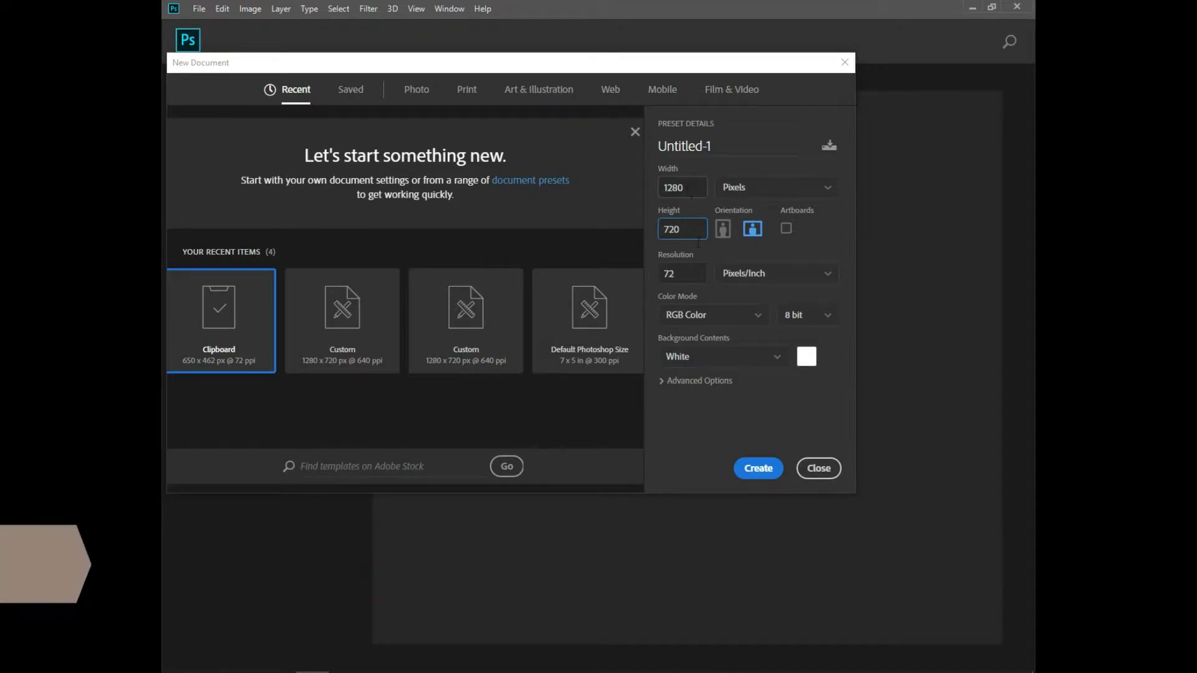
pyautogui.click(689, 276)
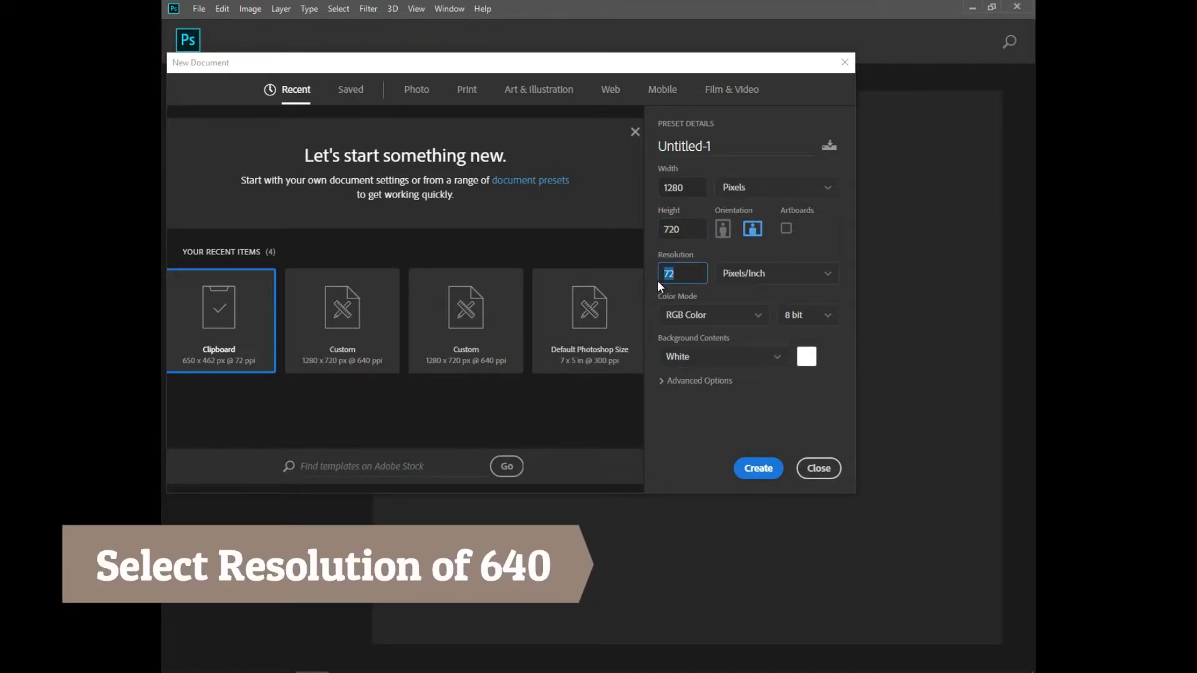
pyautogui.write('640')
pyautogui.click(762, 474)
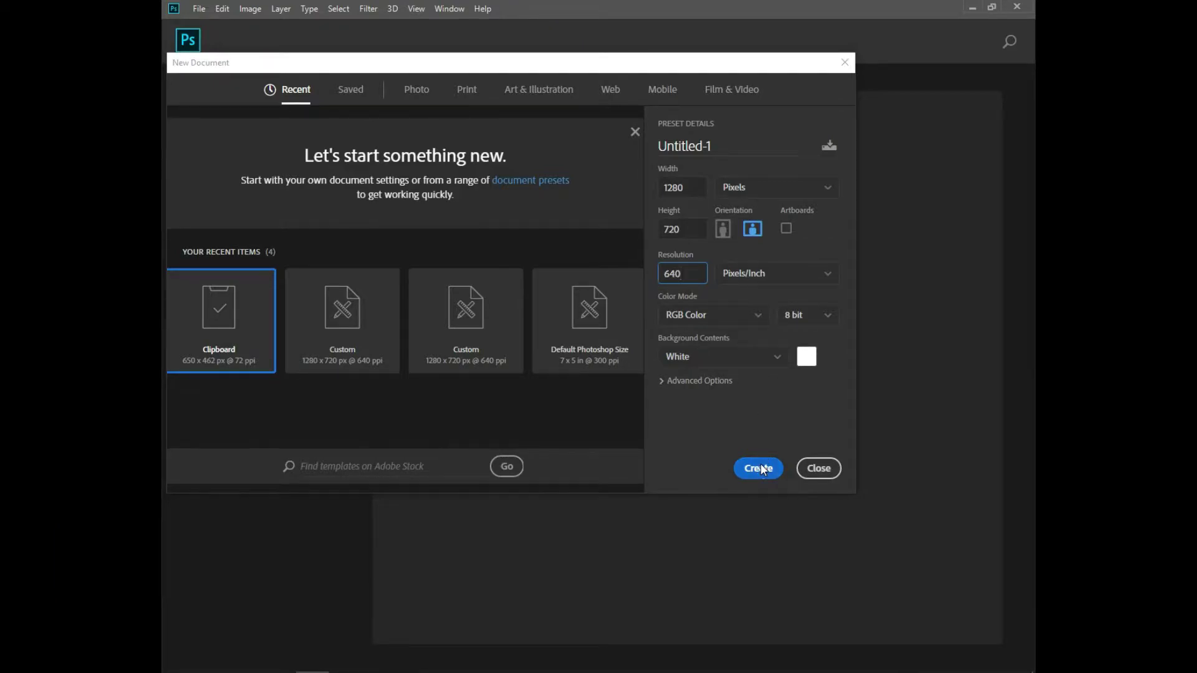
# Step: Open the image 12c4ba73b3334e2abdd2f35e92a4e8ff_18.jpg from the Desktop folder
pyautogui.click(199, 9)
pyautogui.click(215, 36)
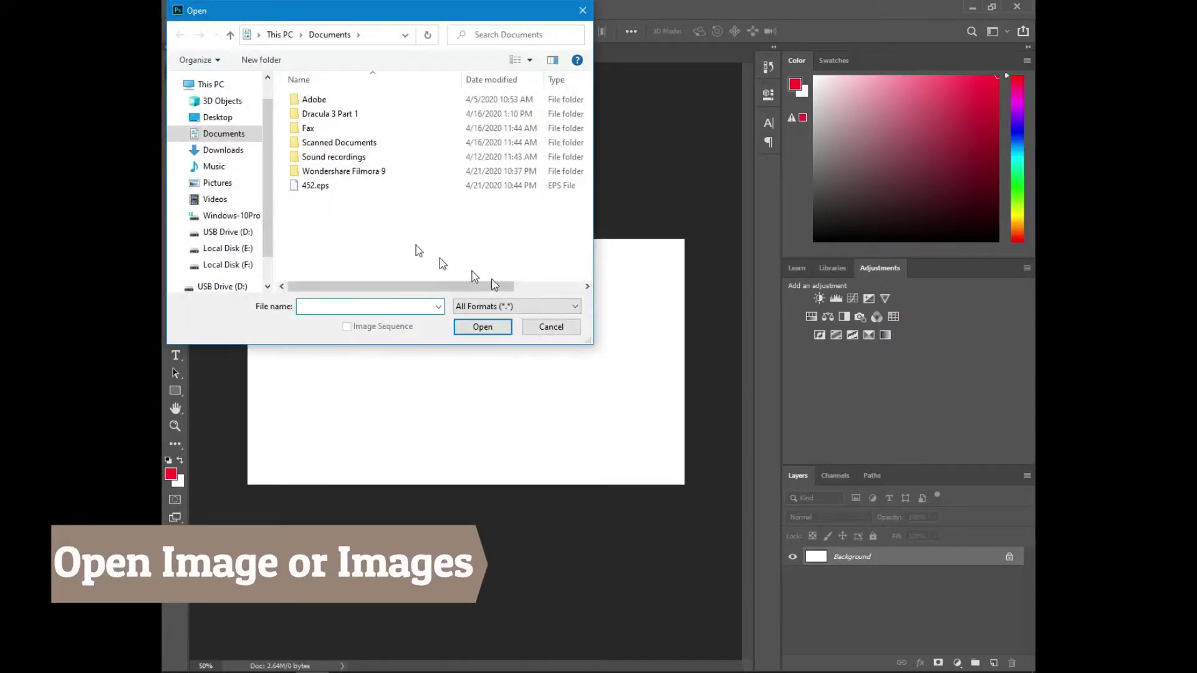
pyautogui.click(232, 150)
pyautogui.click(217, 117)
pyautogui.doubleClick(565, 194)
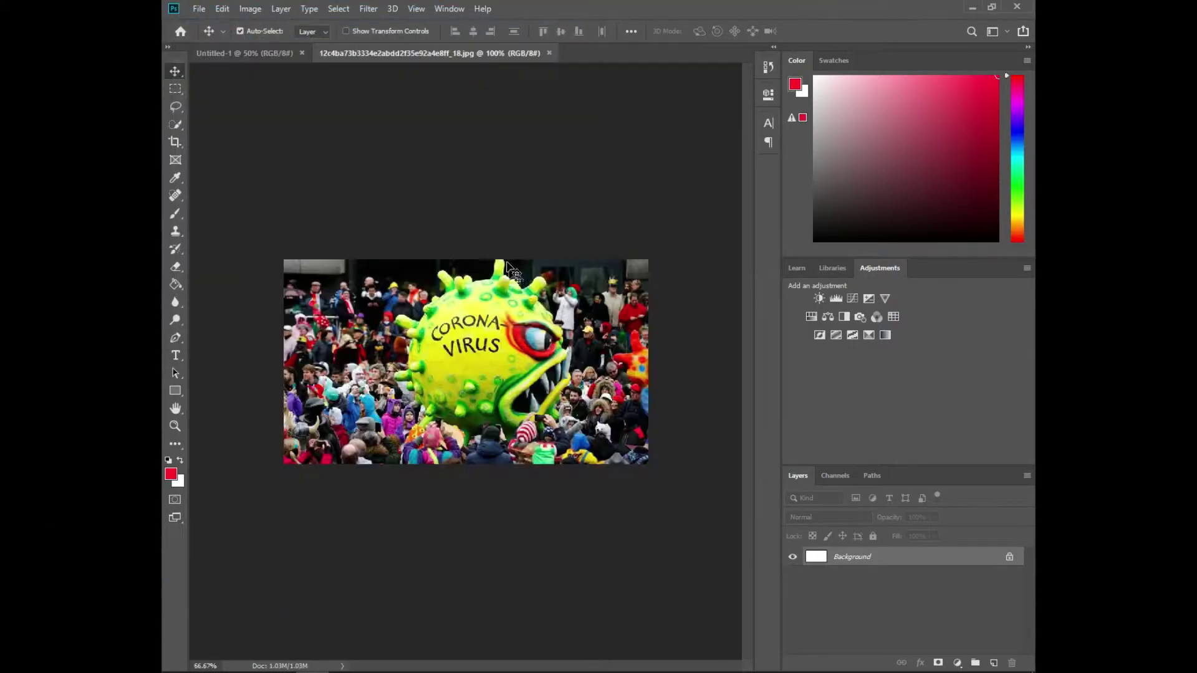
# Step: Draw a rectangle about 802 by 104 px across the top of the image and fill it light blue
pyautogui.click(175, 391)
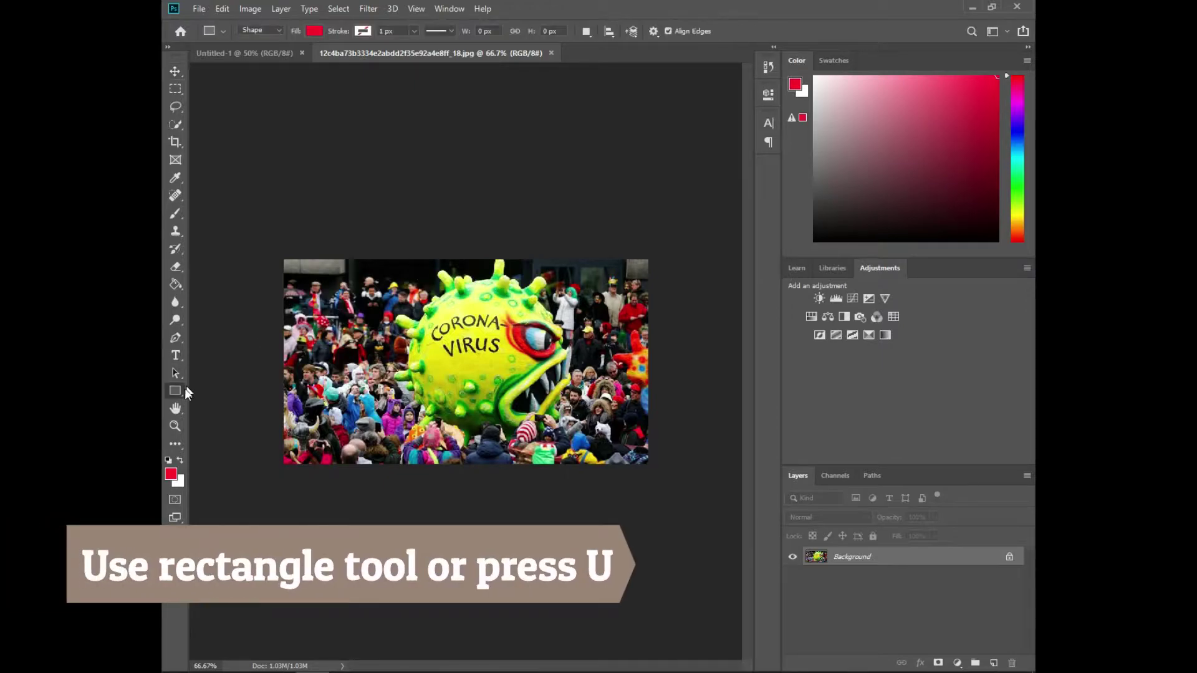
pyautogui.click(528, 267)
pyautogui.press('Escape')
pyautogui.moveTo(285, 259); pyautogui.dragTo(621, 306)
pyautogui.click(574, 175)
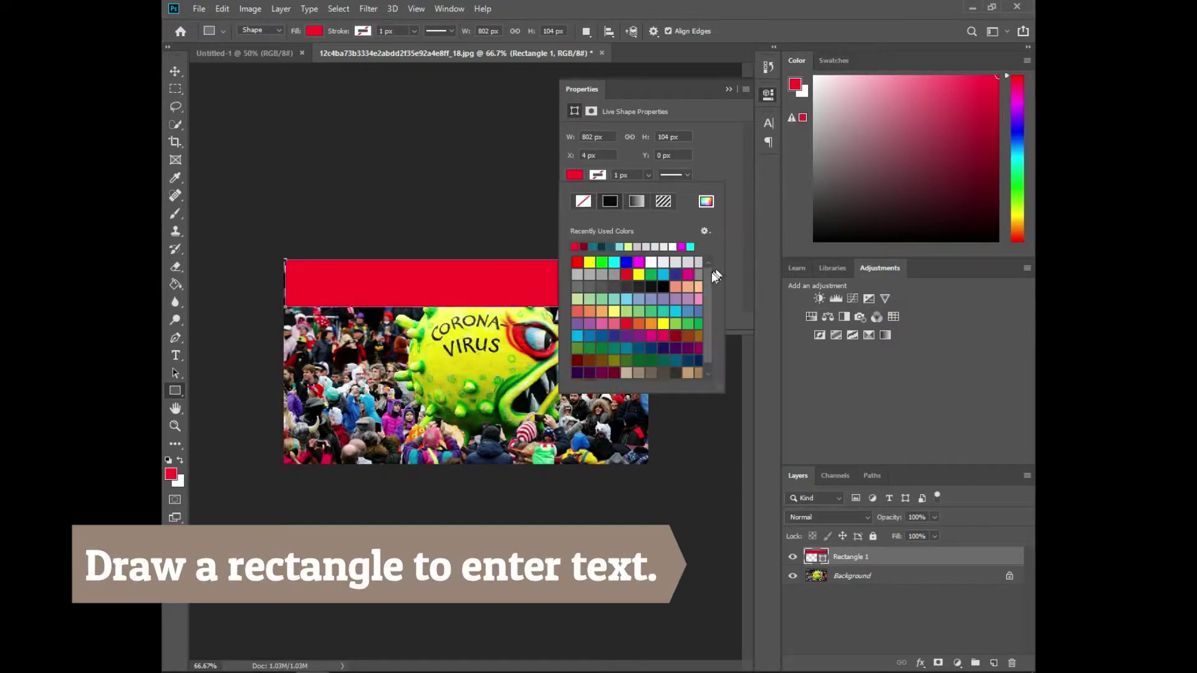
pyautogui.click(676, 263)
pyautogui.click(627, 300)
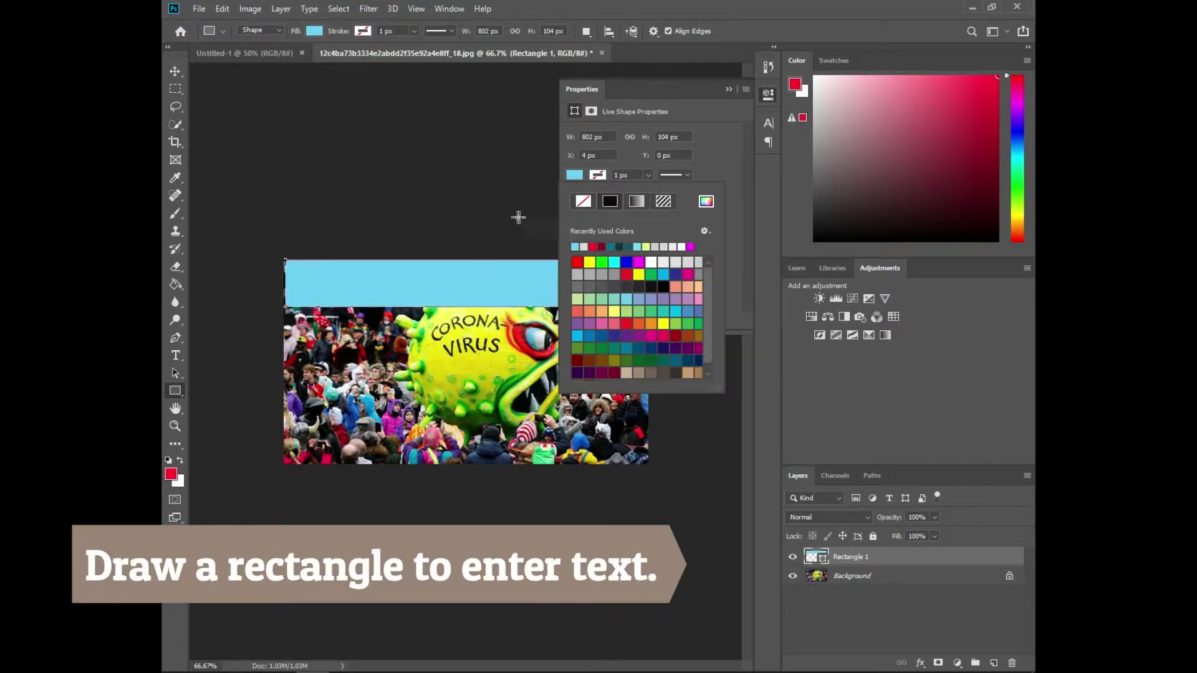
pyautogui.press('v')
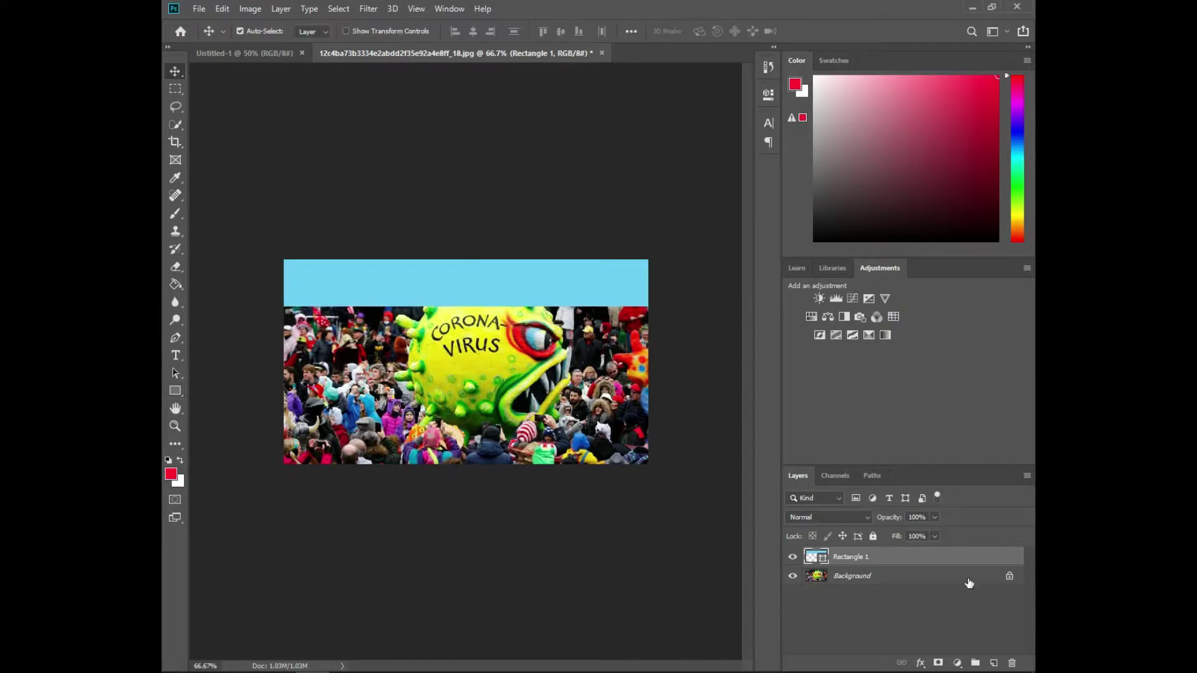
# Step: Duplicate the Rectangle 1 layer as 2 and move the copy to the bottom edge of the image
pyautogui.rightClick(952, 559)
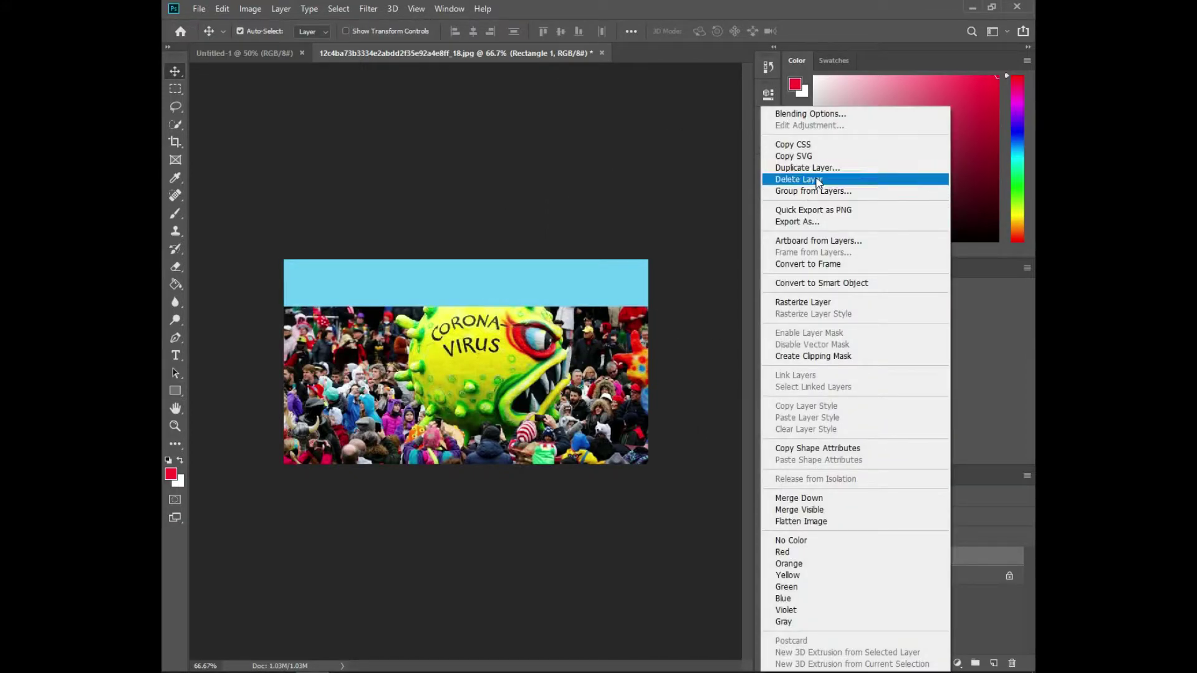
pyautogui.click(805, 167)
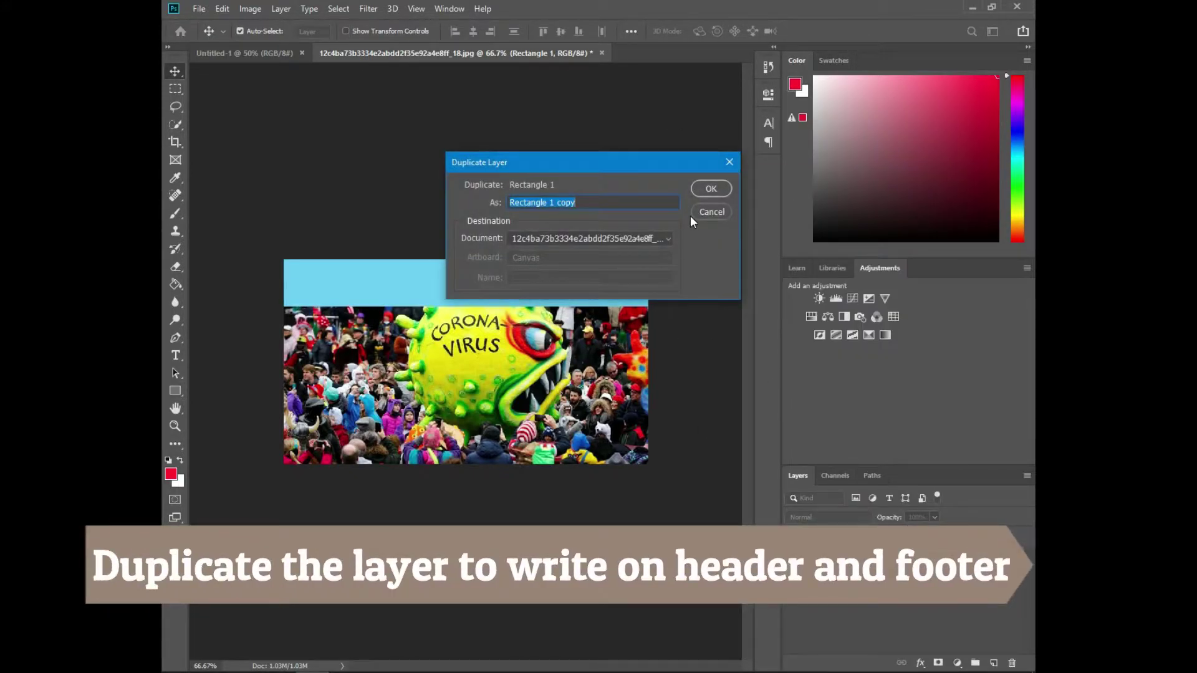
pyautogui.write('2')
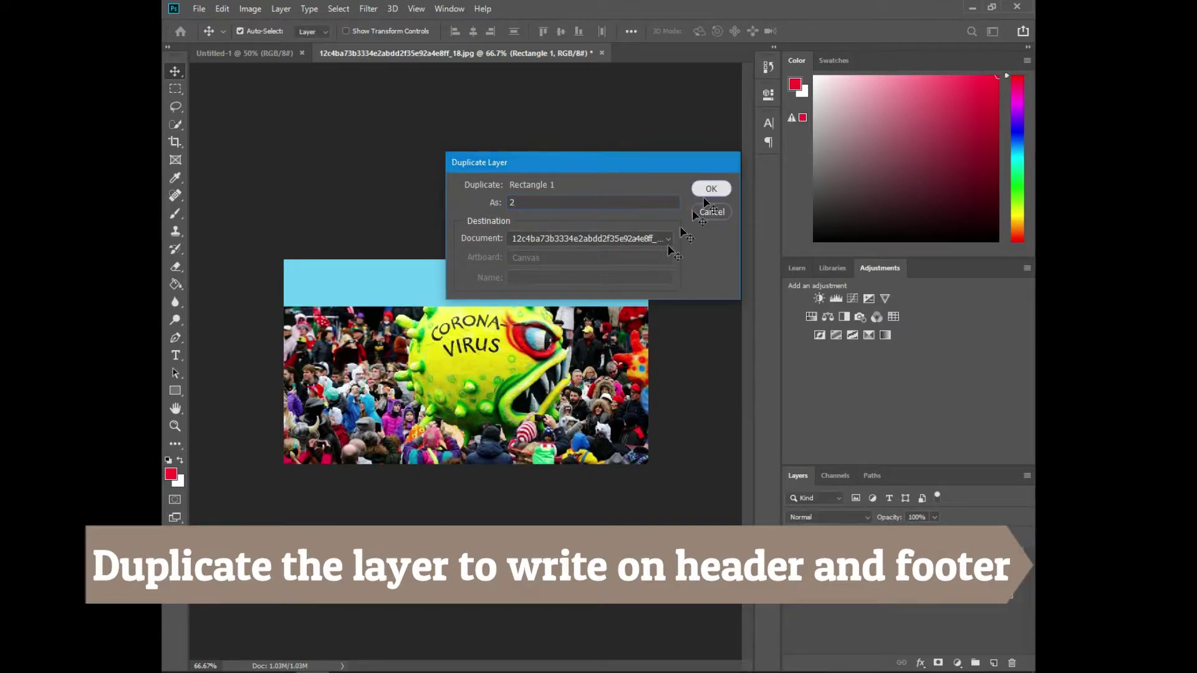
pyautogui.click(708, 190)
pyautogui.moveTo(526, 294); pyautogui.dragTo(530, 450)
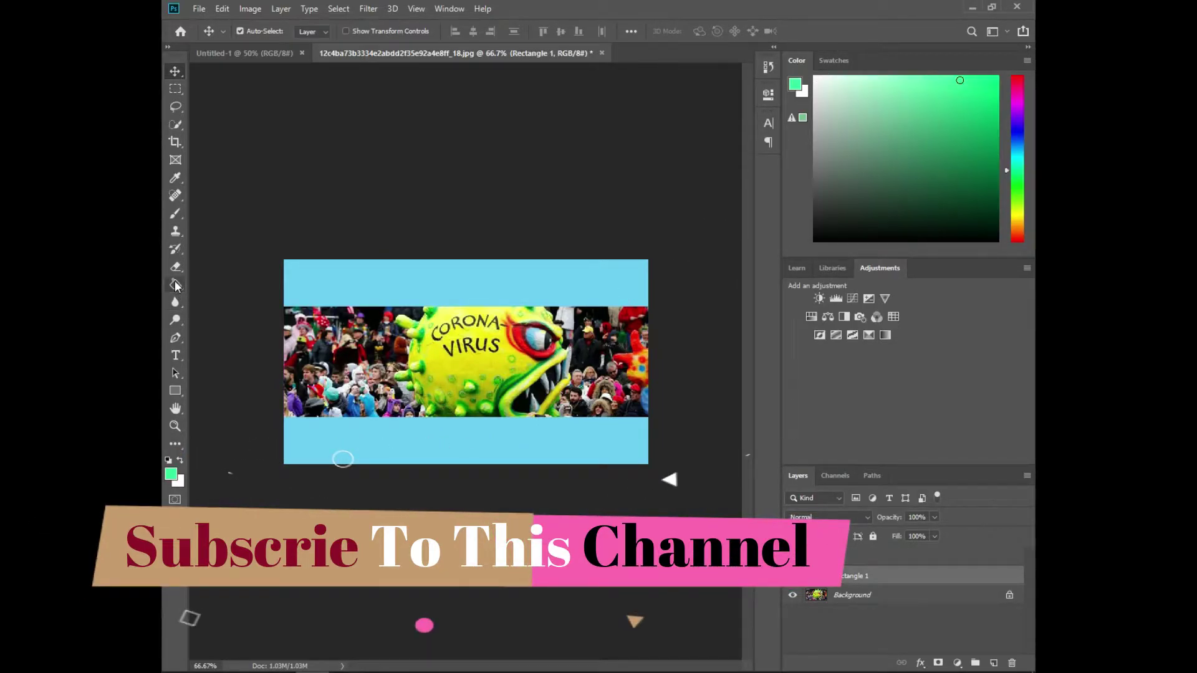
# Step: Choose a light mint green foreground colour, rasterize the bottom rectangle and fill it using the Paint Bucket
pyautogui.click(177, 285)
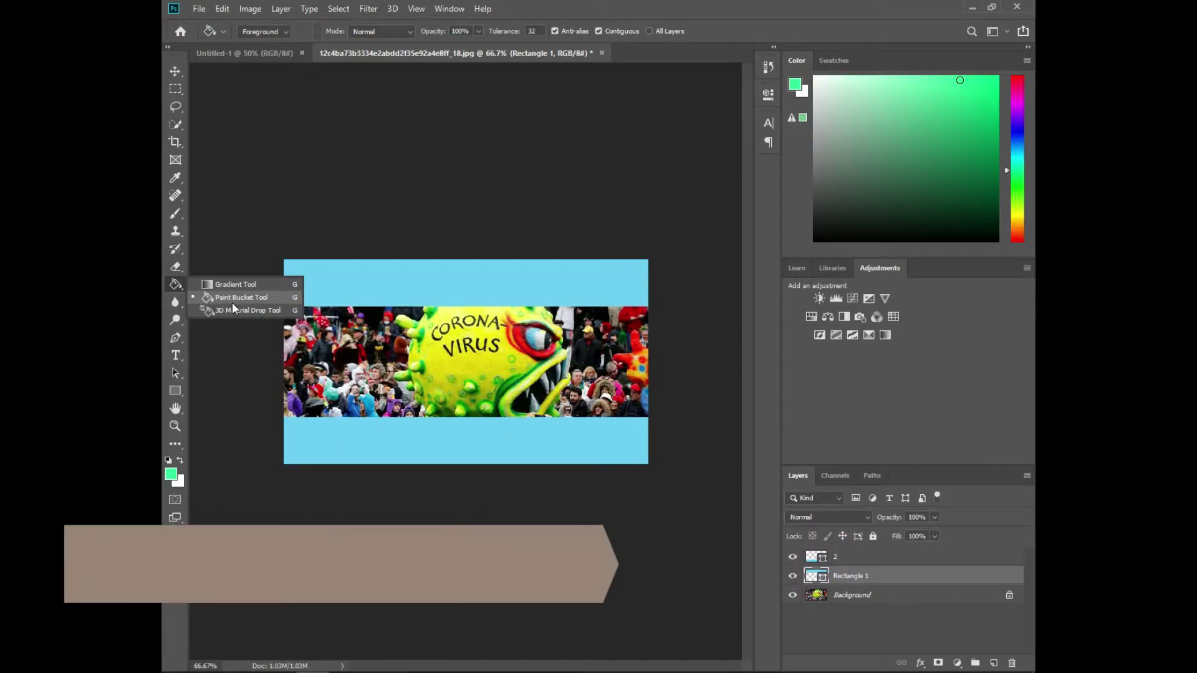
pyautogui.click(170, 475)
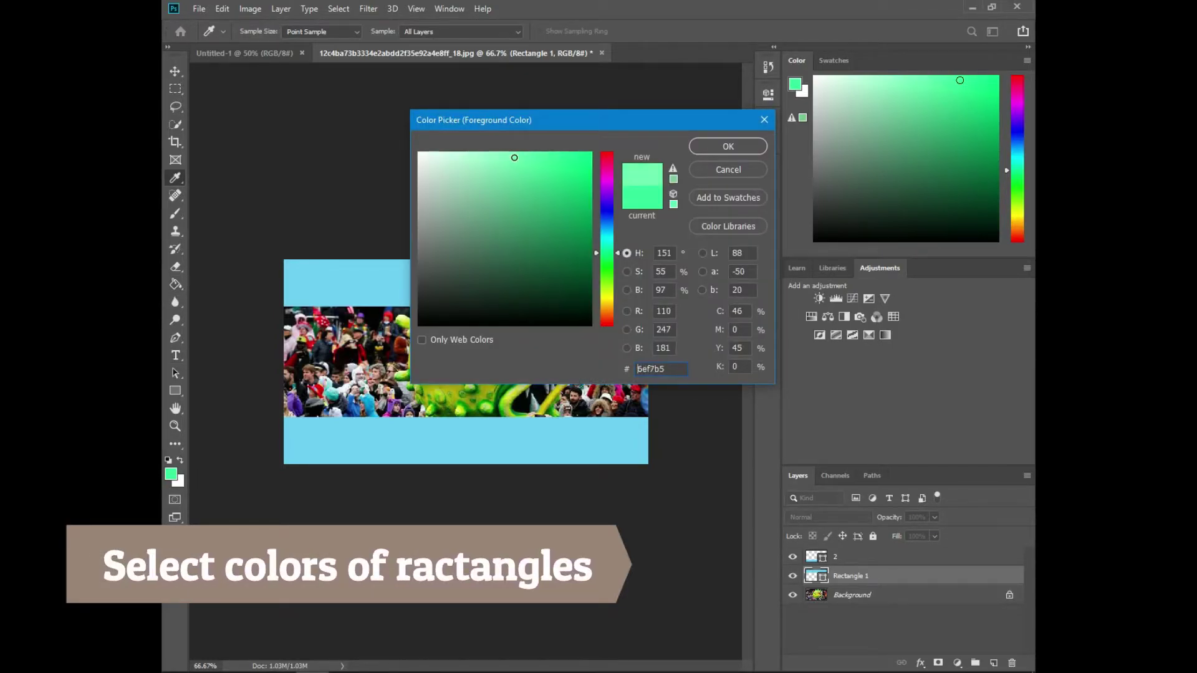
pyautogui.click(705, 147)
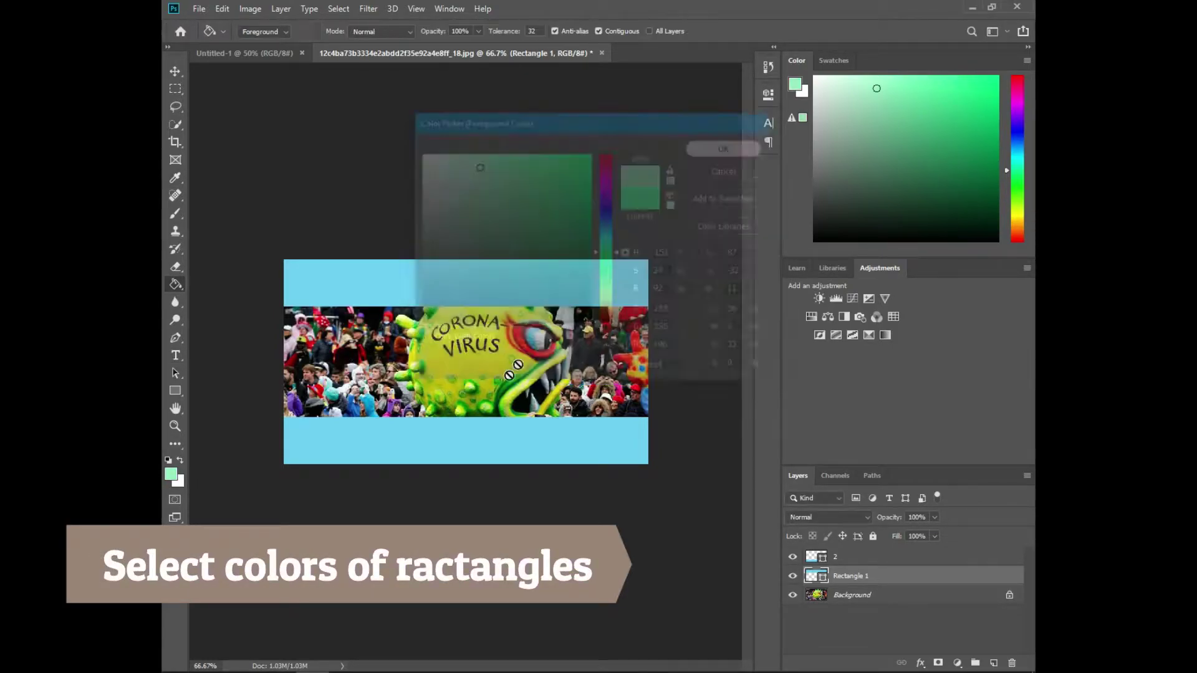
pyautogui.click(508, 455)
pyautogui.press('Return')
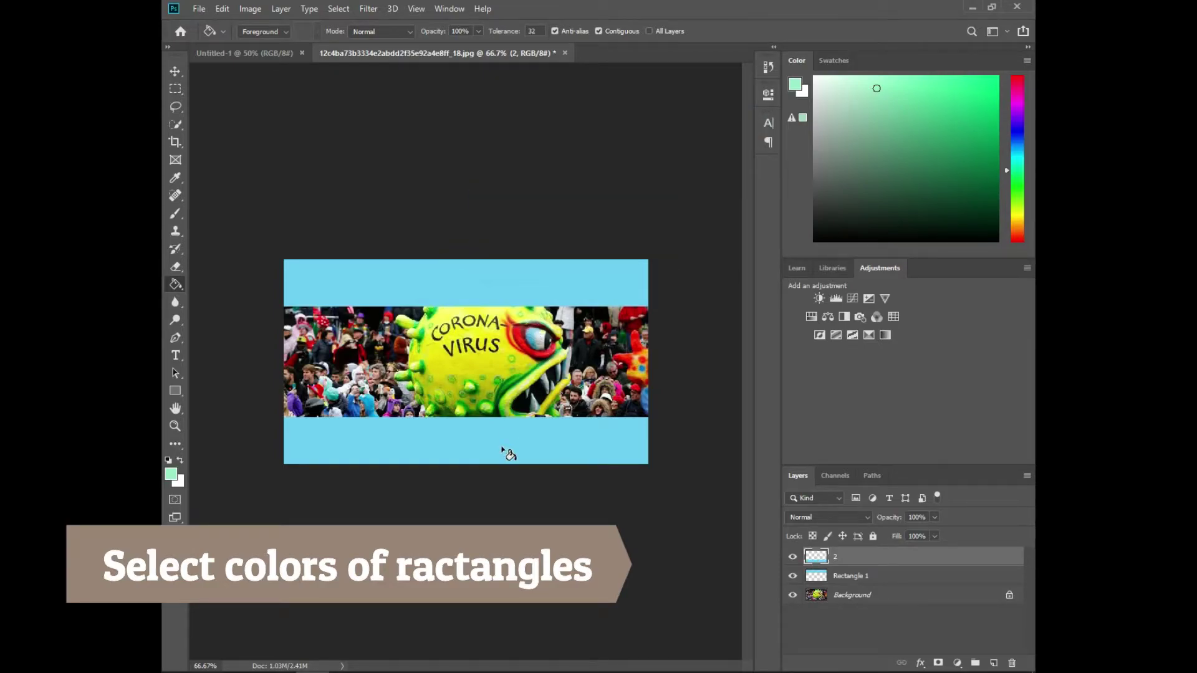
pyautogui.click(495, 447)
# Step: Fill the top rectangle on the Rectangle 1 layer with a light pink foreground colour
pyautogui.click(854, 579)
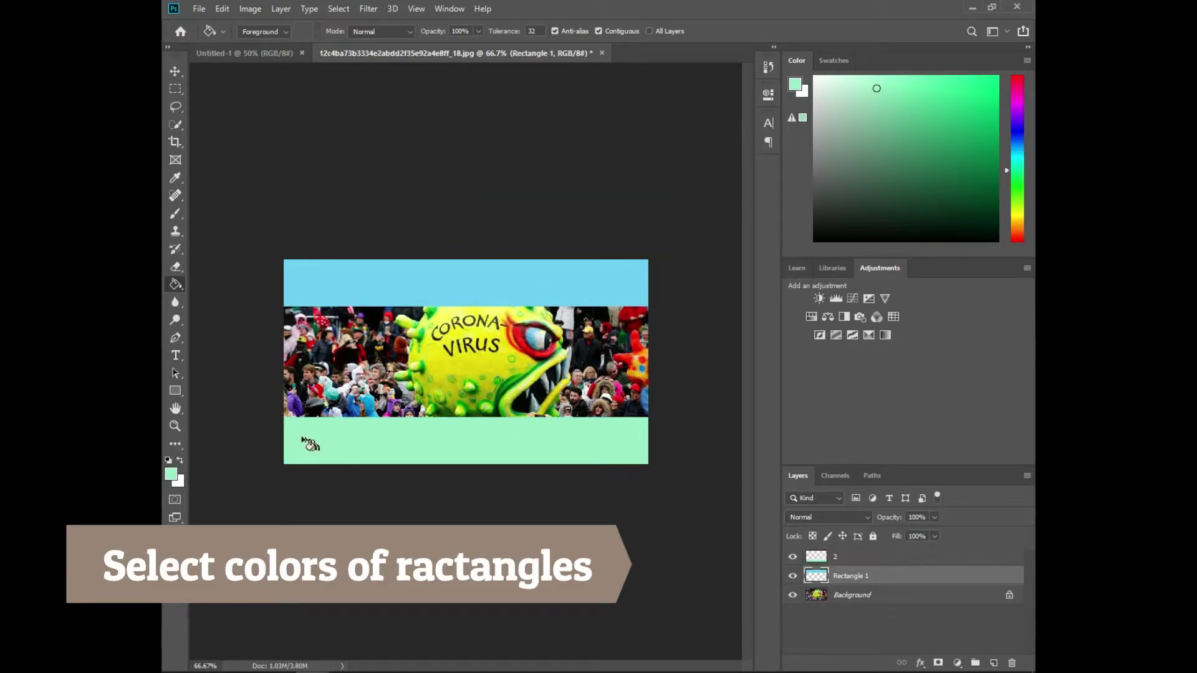
pyautogui.click(164, 473)
pyautogui.moveTo(604, 241); pyautogui.dragTo(609, 179)
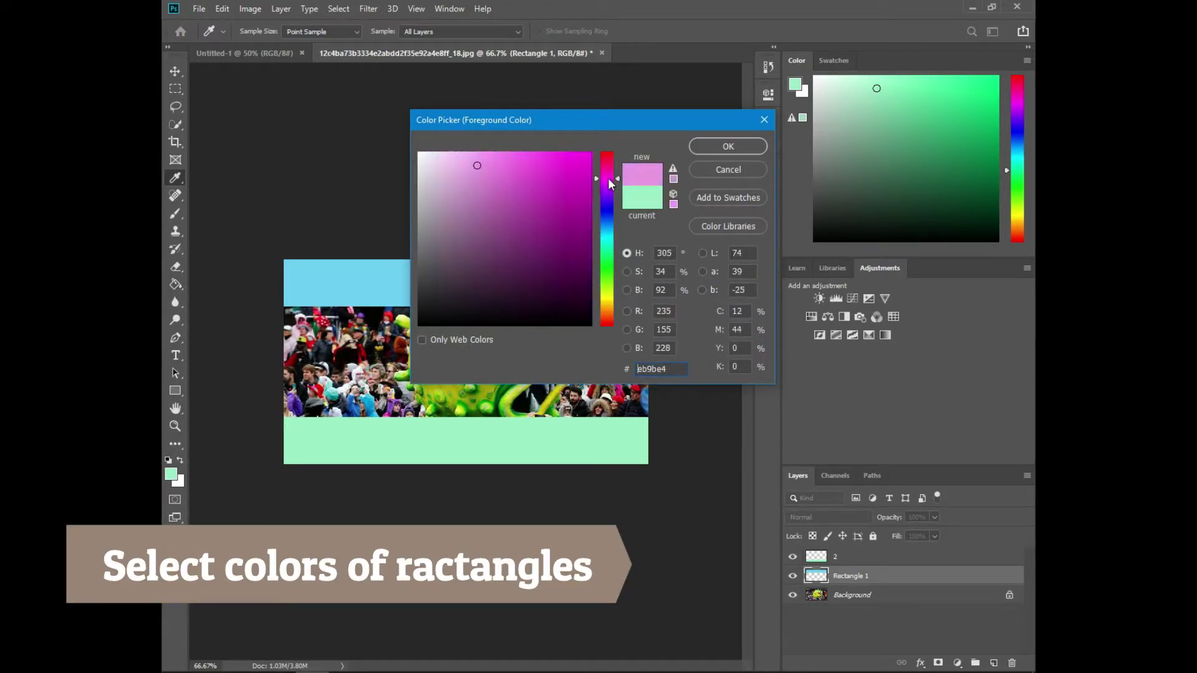
pyautogui.click(713, 146)
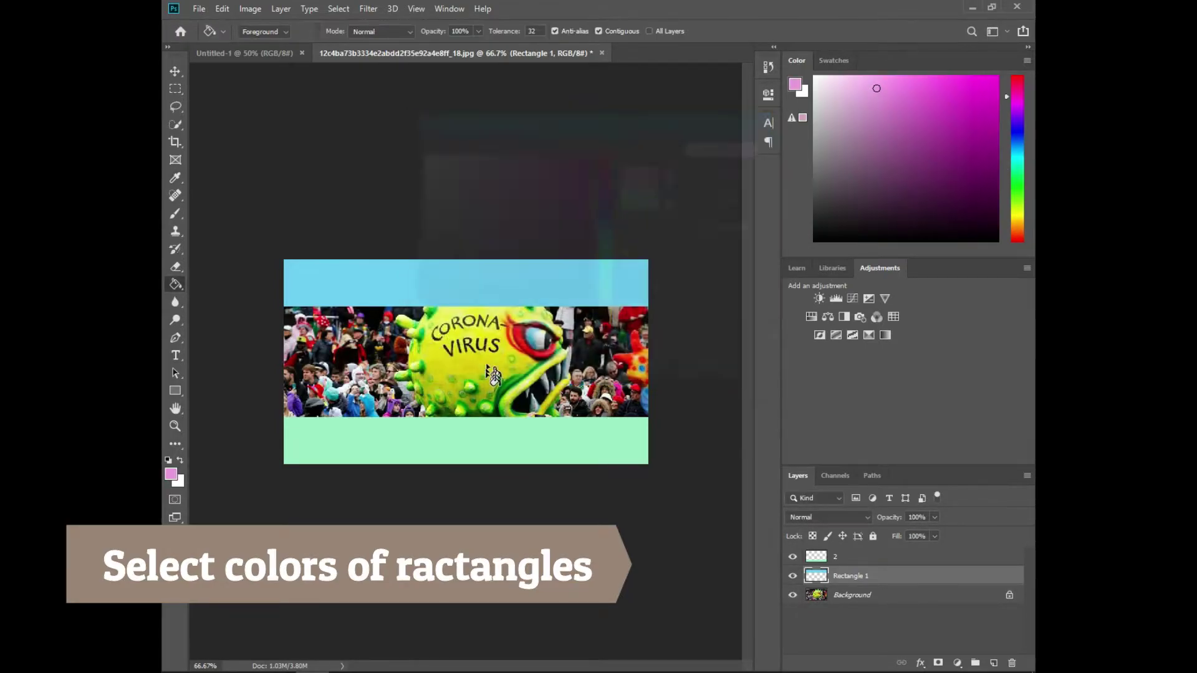
pyautogui.click(475, 282)
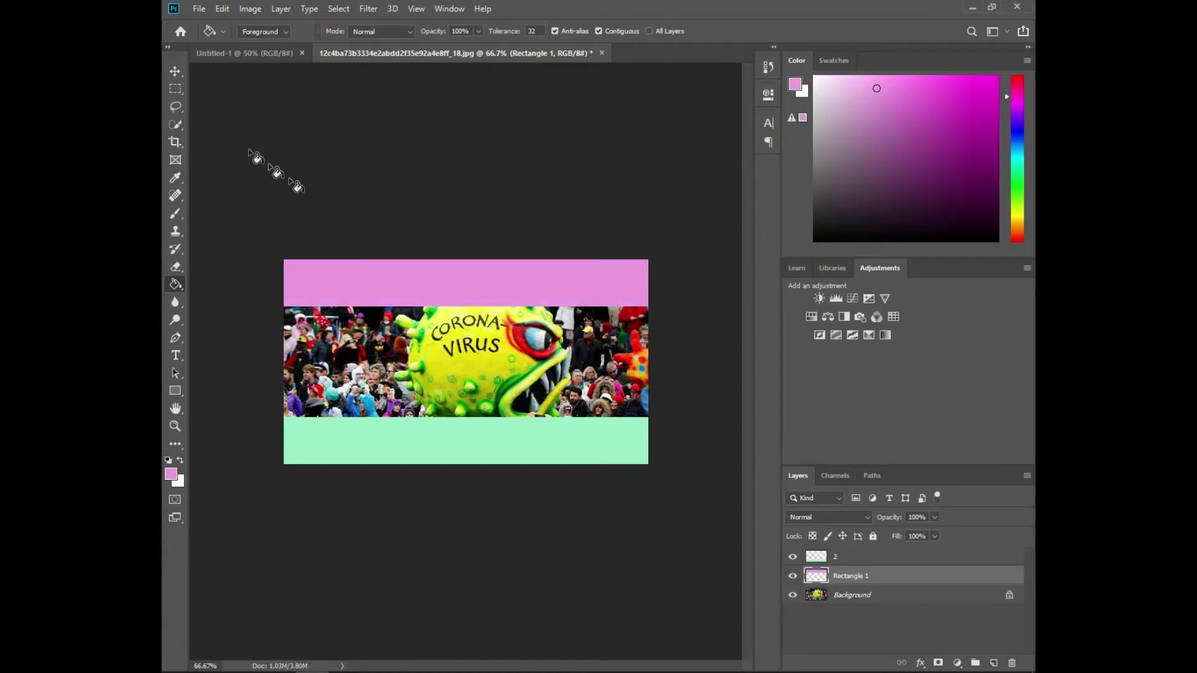
# Step: Switch to InPage and write the Urdu text "اسلام علیکم! آج ہم فوٹو شاپ میں اردو لکھیں گے۔" on the blank page
pyautogui.click(175, 72)
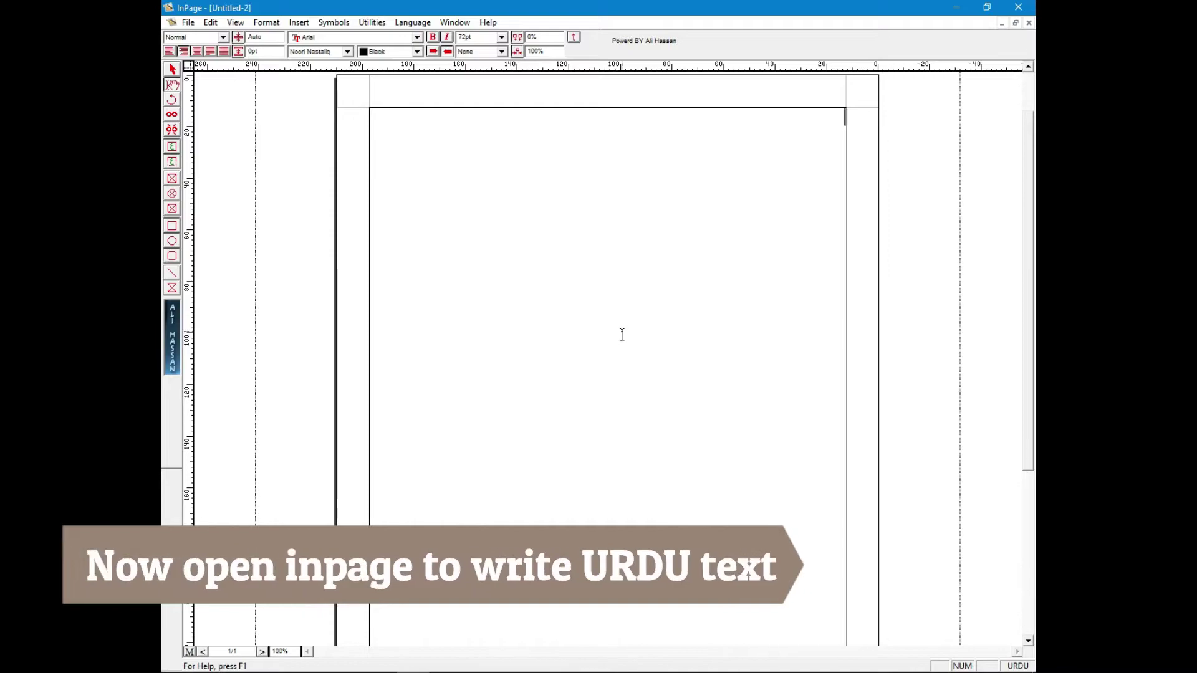
pyautogui.click(517, 176)
pyautogui.write('اس')
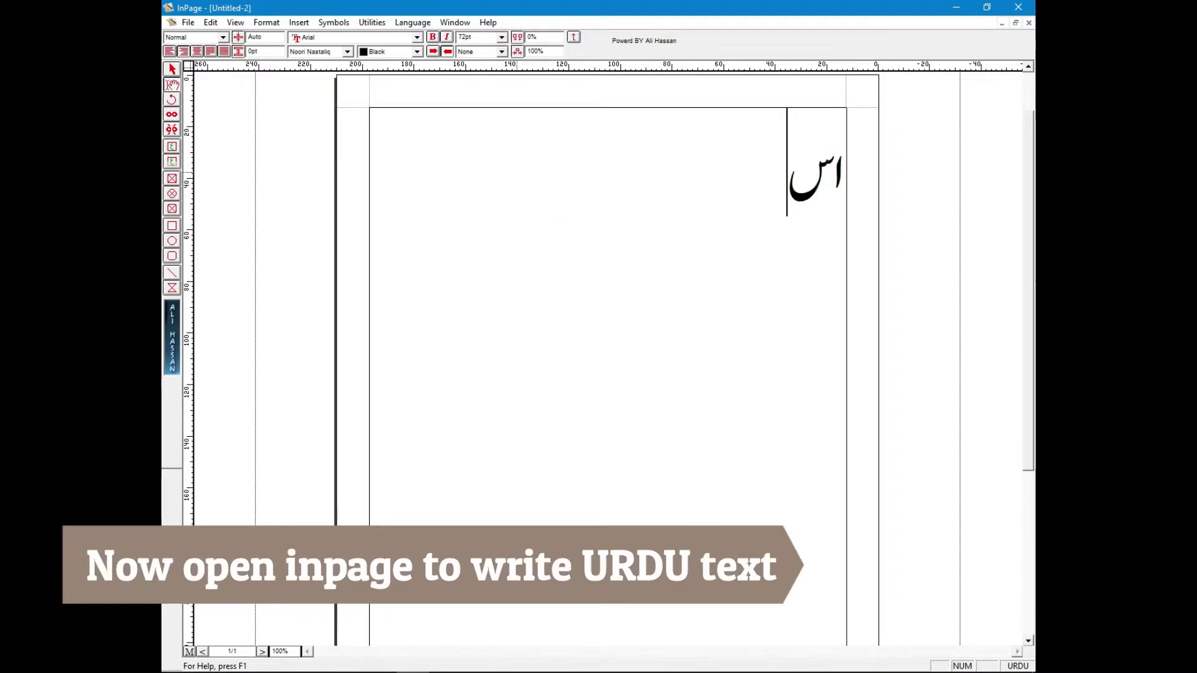
pyautogui.write('لا')
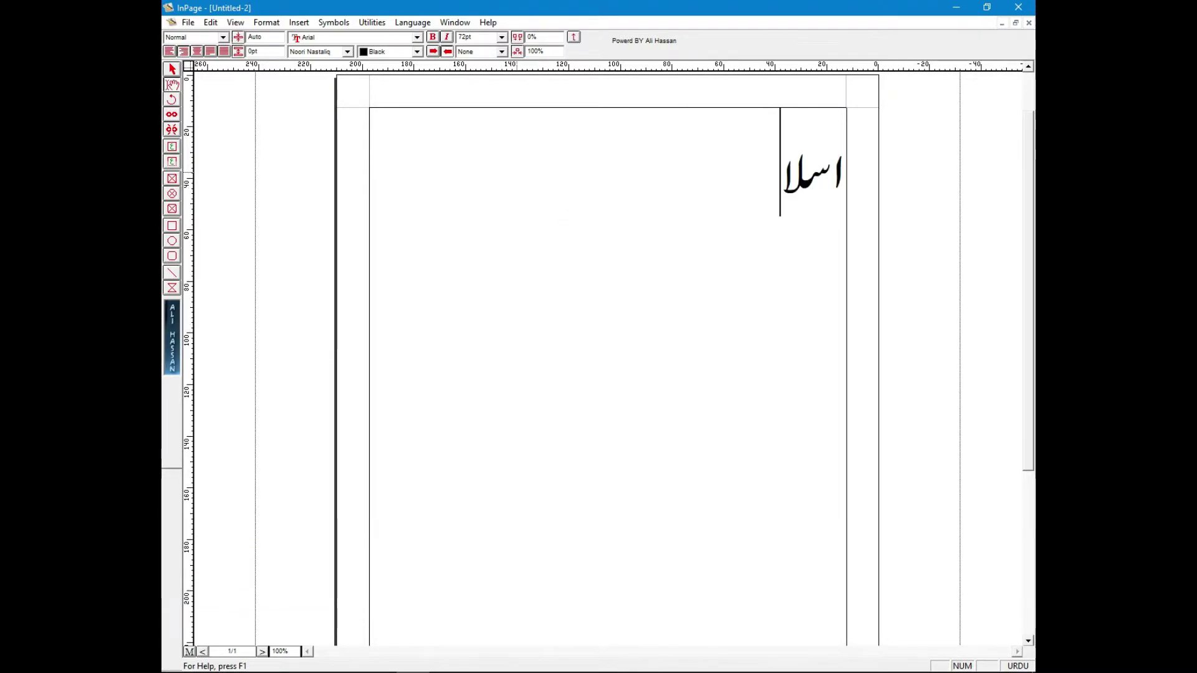
pyautogui.write('م علیکم!')
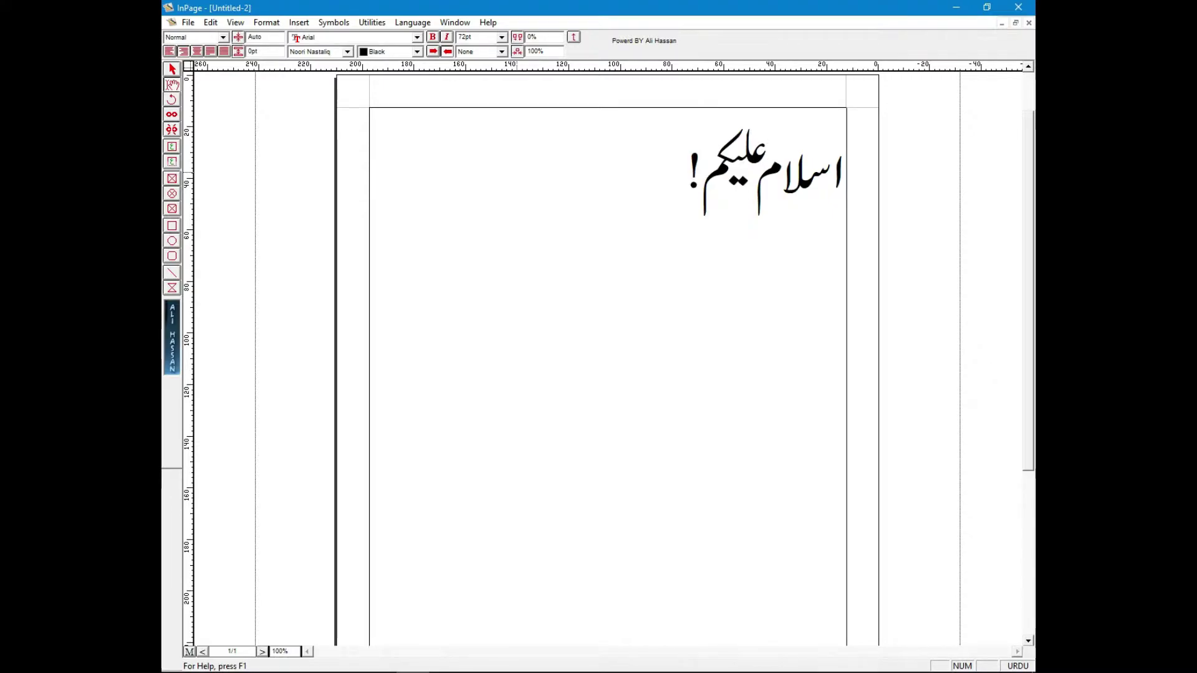
pyautogui.write(' آج ہم فوٹو شاپ میں')
pyautogui.press('Return')
pyautogui.write('اردو')
pyautogui.write(' لکھیں')
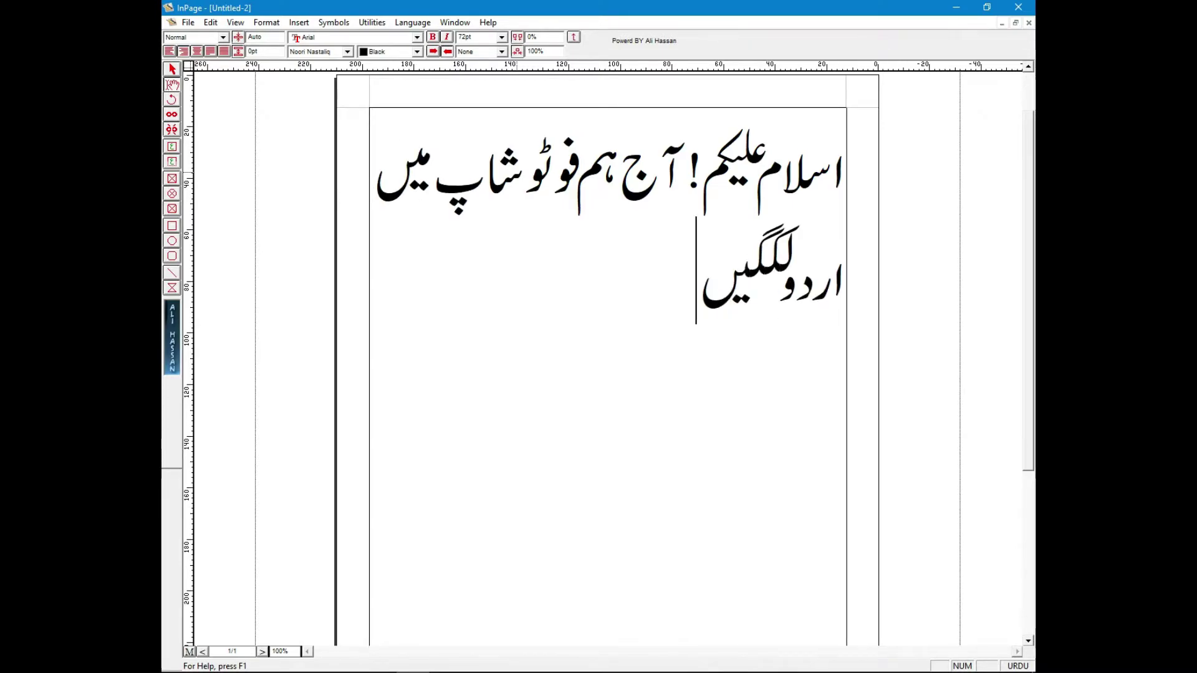
pyautogui.write(' گے۔')
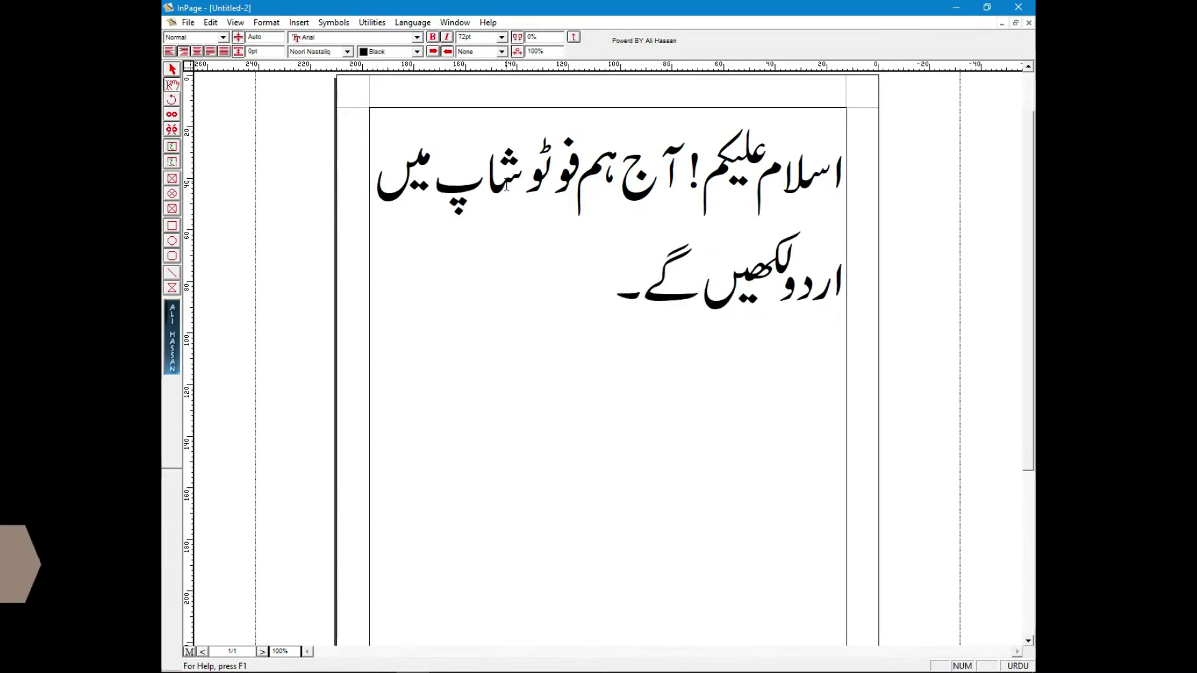
# Step: Set the font size of the whole Urdu sentence to 48pt
pyautogui.hotkey('ctrl', 'a')
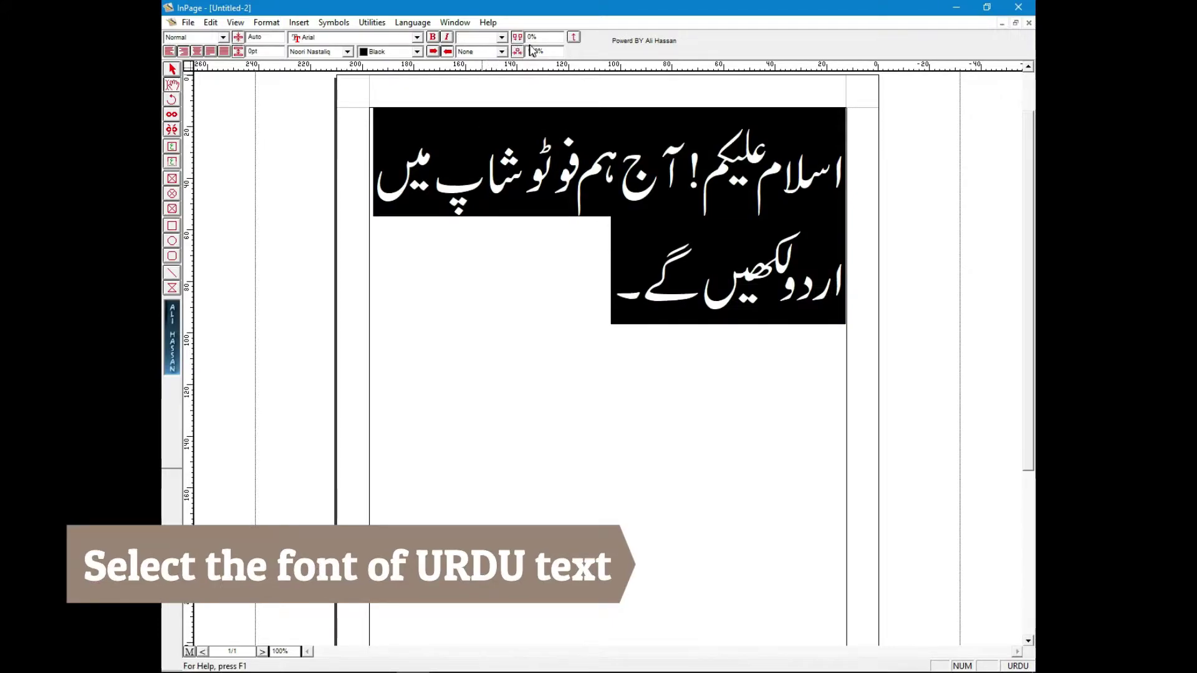
pyautogui.click(502, 51)
pyautogui.click(502, 52)
pyautogui.click(502, 37)
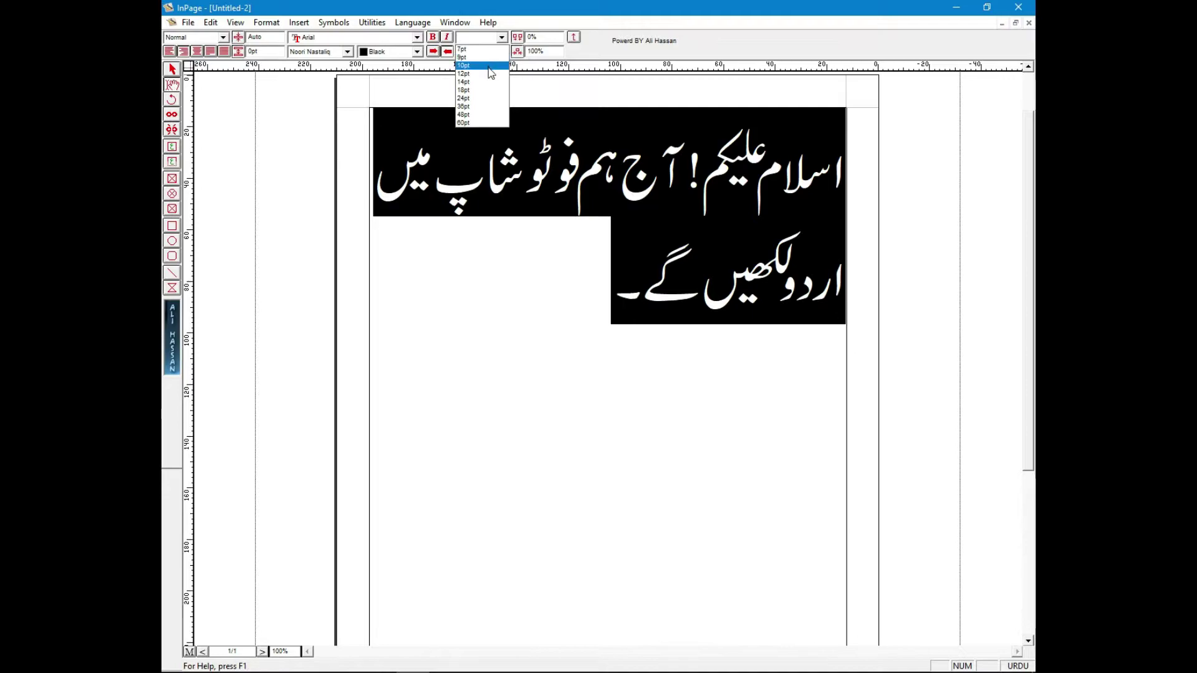
pyautogui.click(488, 171)
pyautogui.click(488, 187)
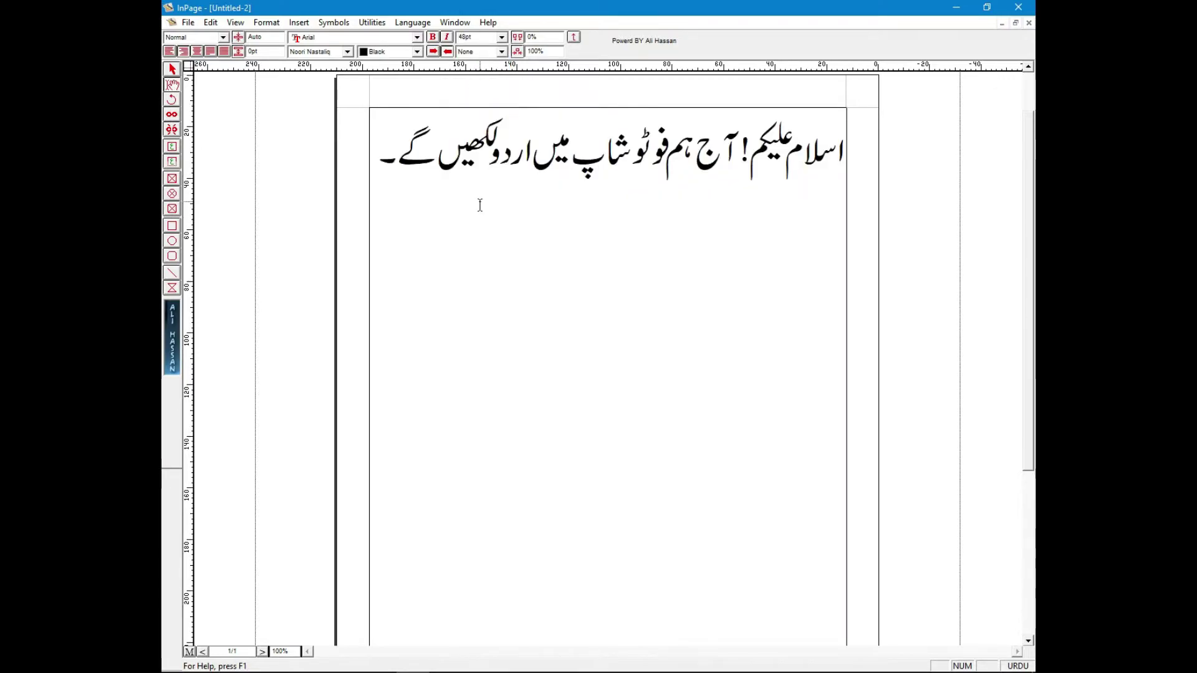
# Step: Select all objects on the page, including the frame holding the Urdu sentence
pyautogui.hotkey('ctrl', 'a')
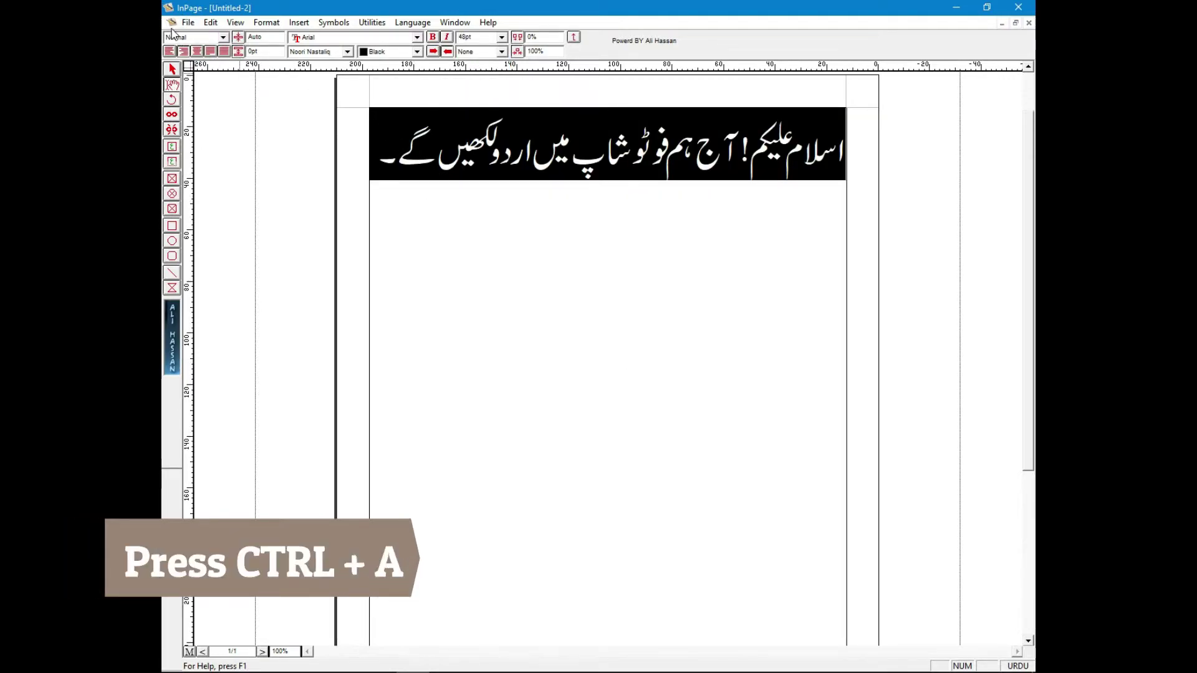
pyautogui.click(388, 123)
pyautogui.rightClick(387, 123)
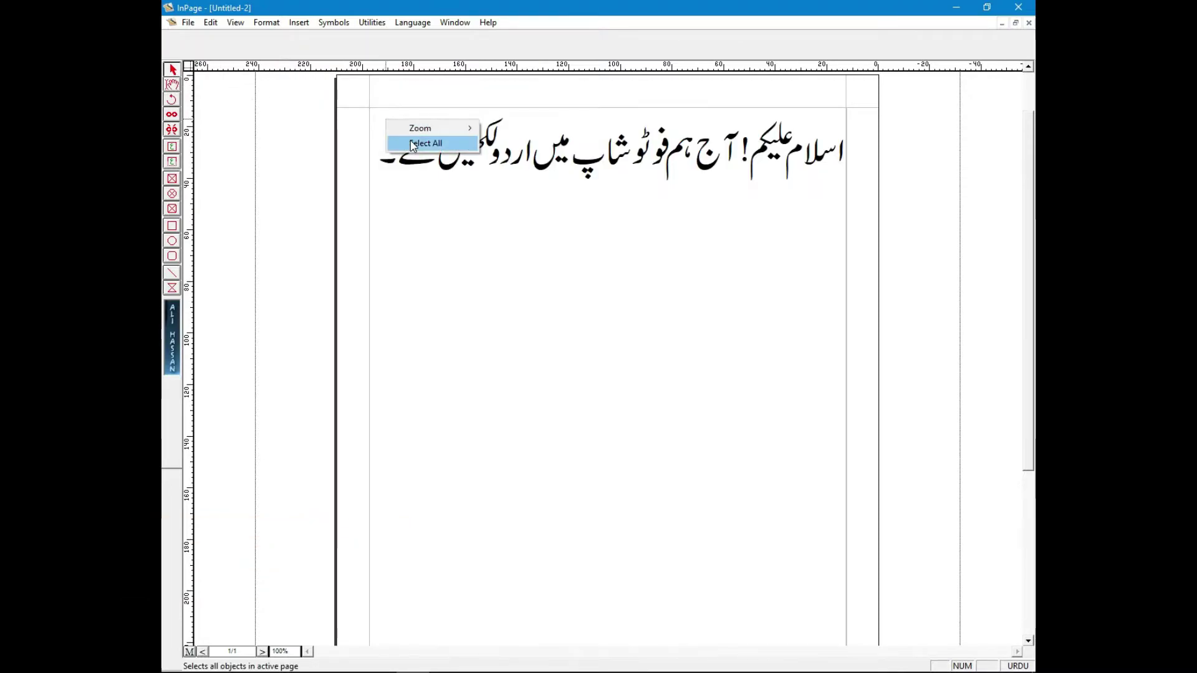
pyautogui.click(428, 143)
# Step: Export the page to the Documents folder as an Encapsulated PostScript file named 123.eps
pyautogui.click(187, 22)
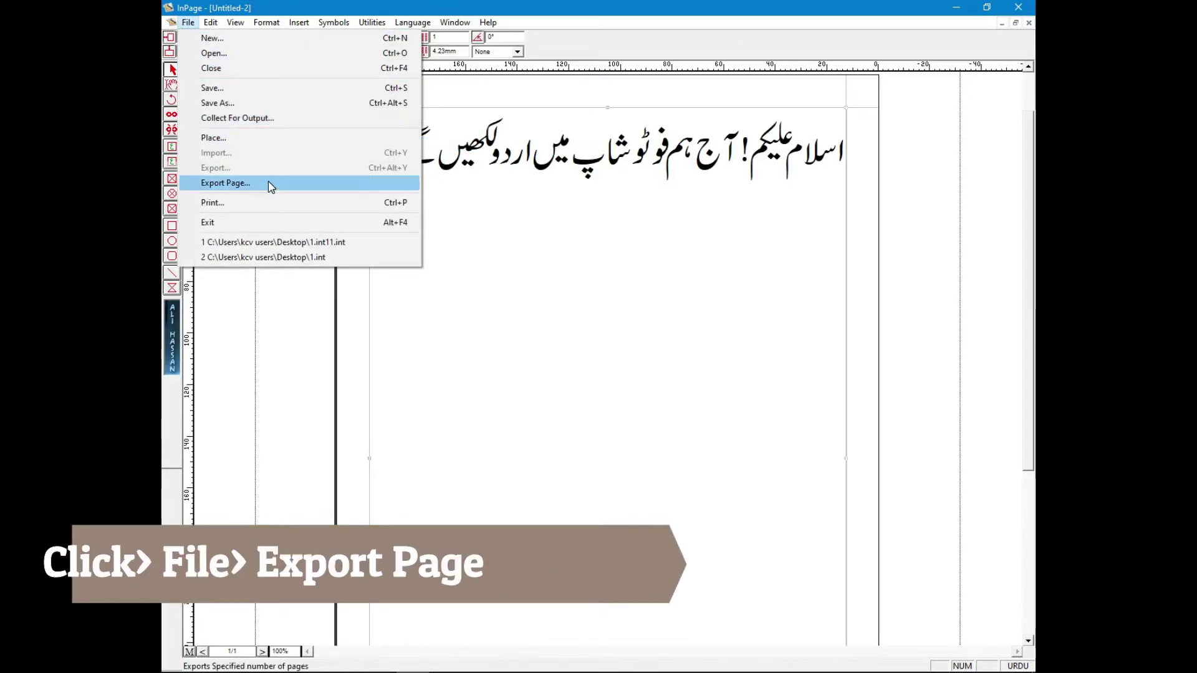
pyautogui.click(270, 181)
pyautogui.click(648, 320)
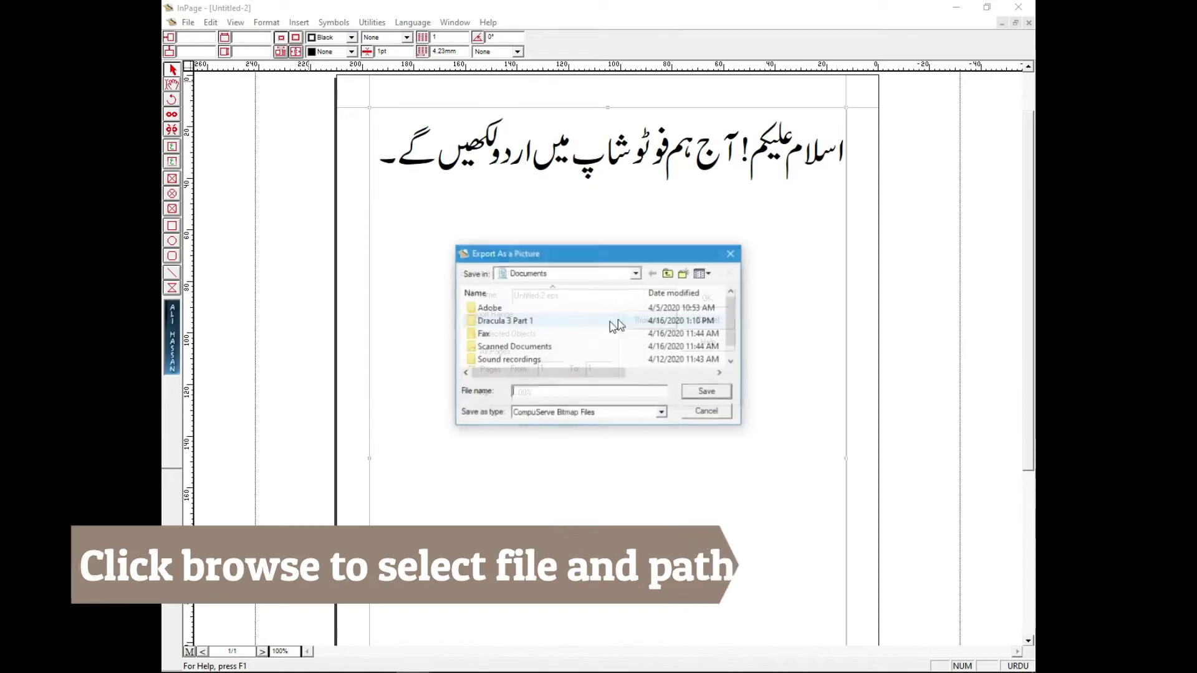
pyautogui.click(536, 392)
pyautogui.write('123')
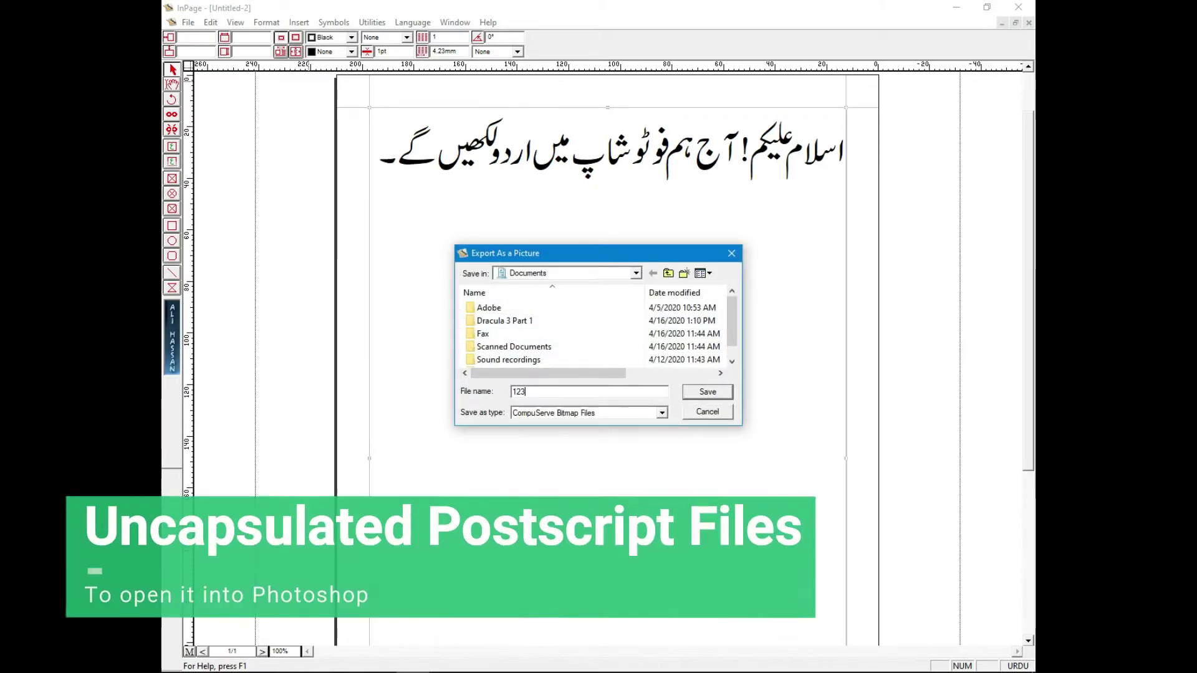
pyautogui.click(661, 413)
pyautogui.click(624, 428)
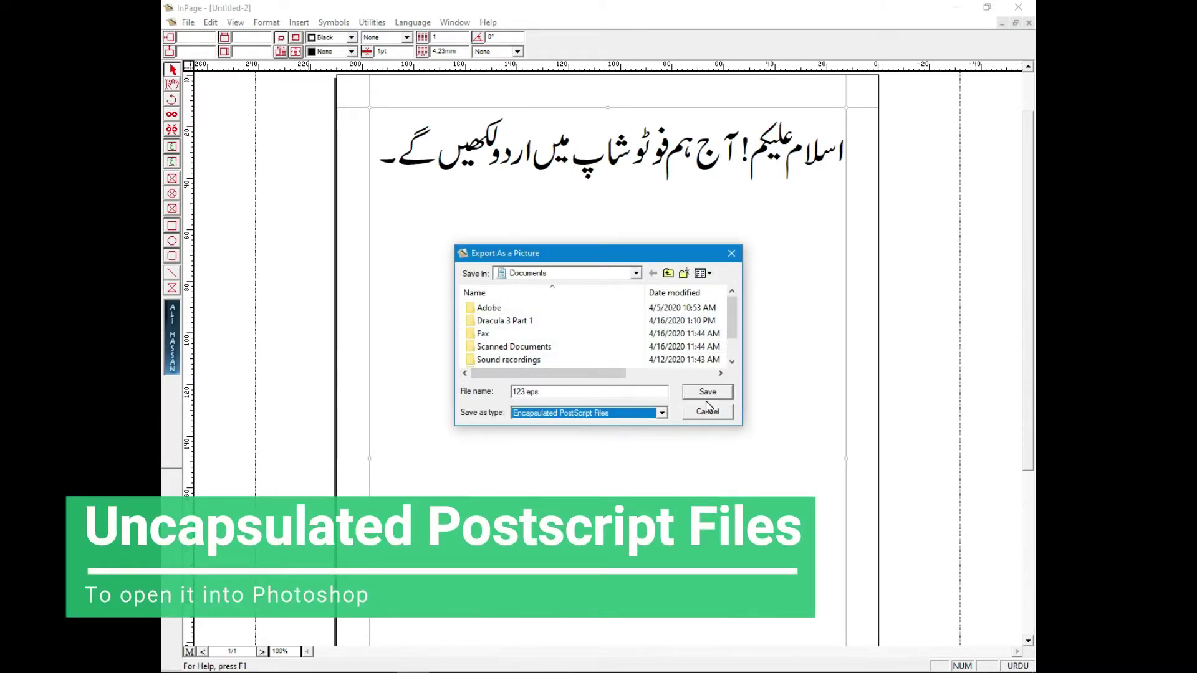
pyautogui.click(708, 392)
pyautogui.click(707, 300)
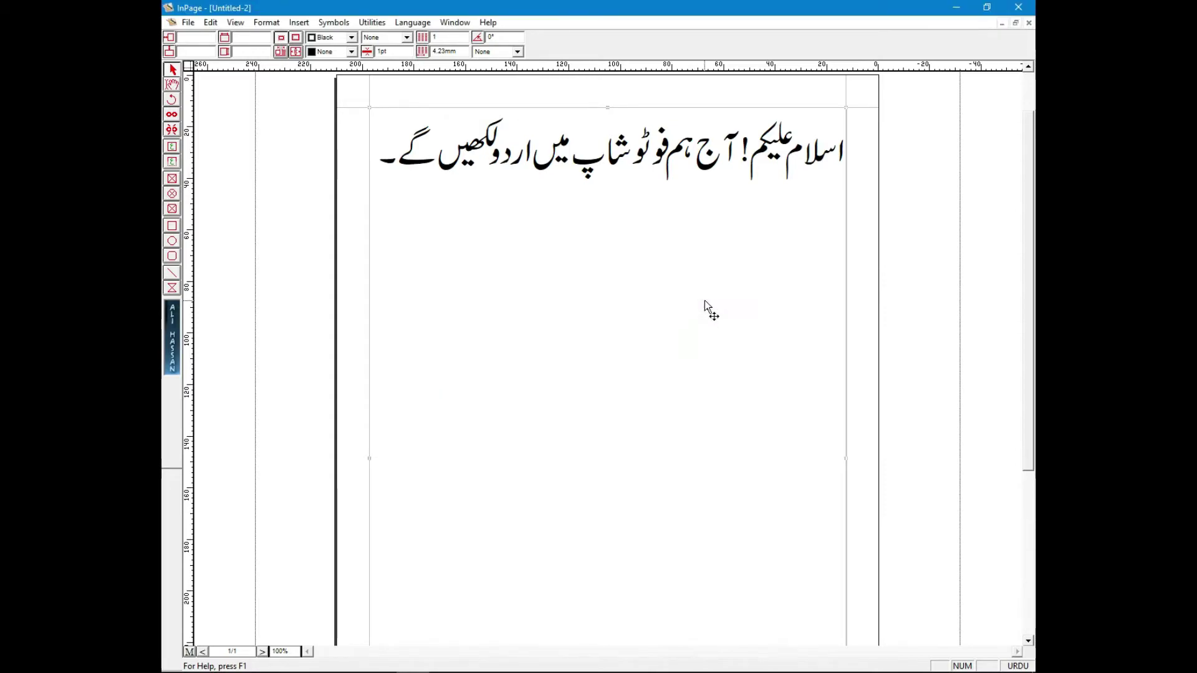
# Step: Switch to Photoshop and open 123.eps from Documents, rasterized at 640 pixels/inch in CMYK Color
pyautogui.click(968, 7)
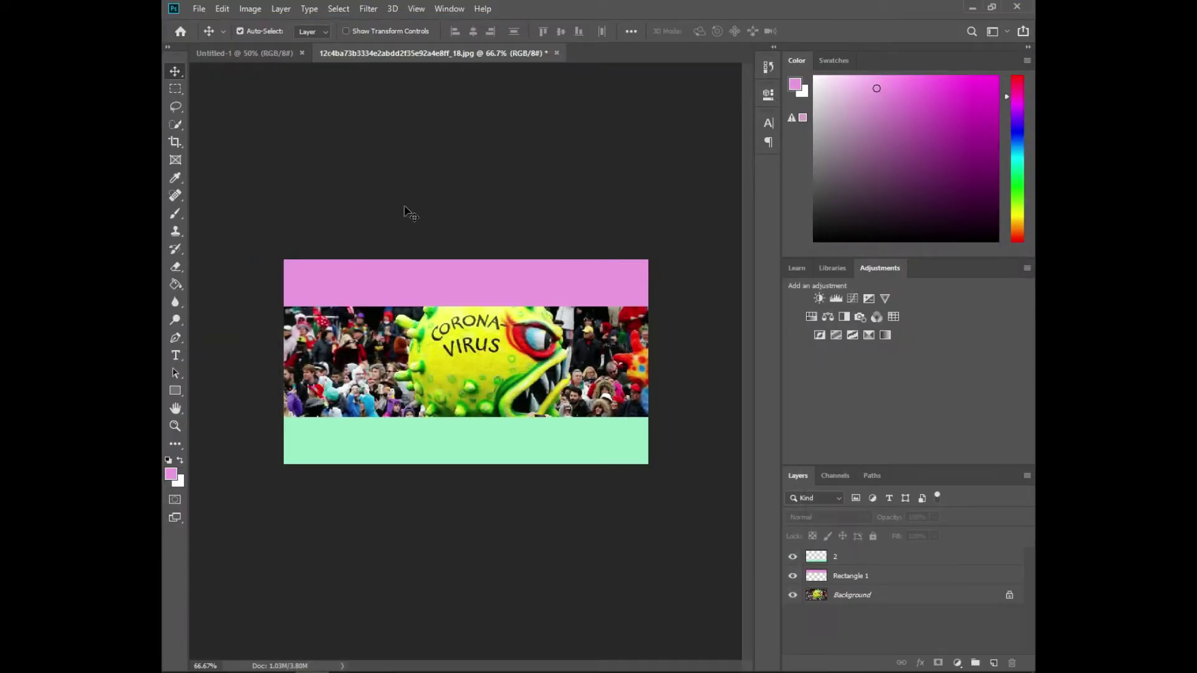
pyautogui.click(199, 9)
pyautogui.click(209, 32)
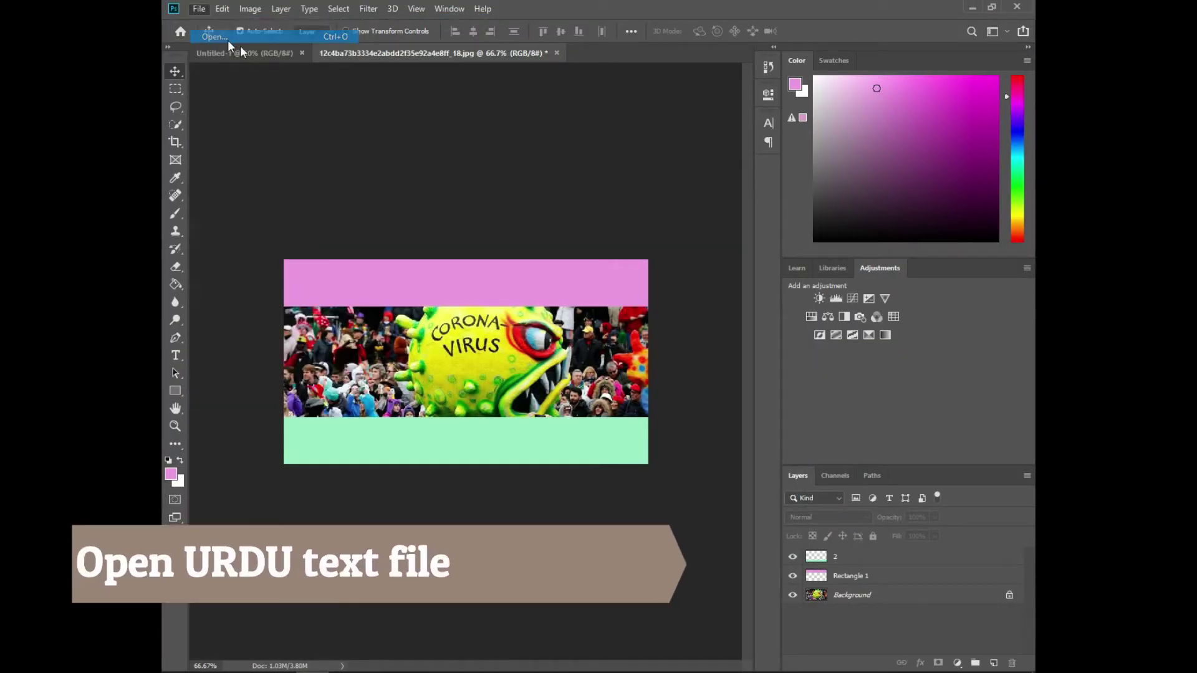
pyautogui.click(223, 134)
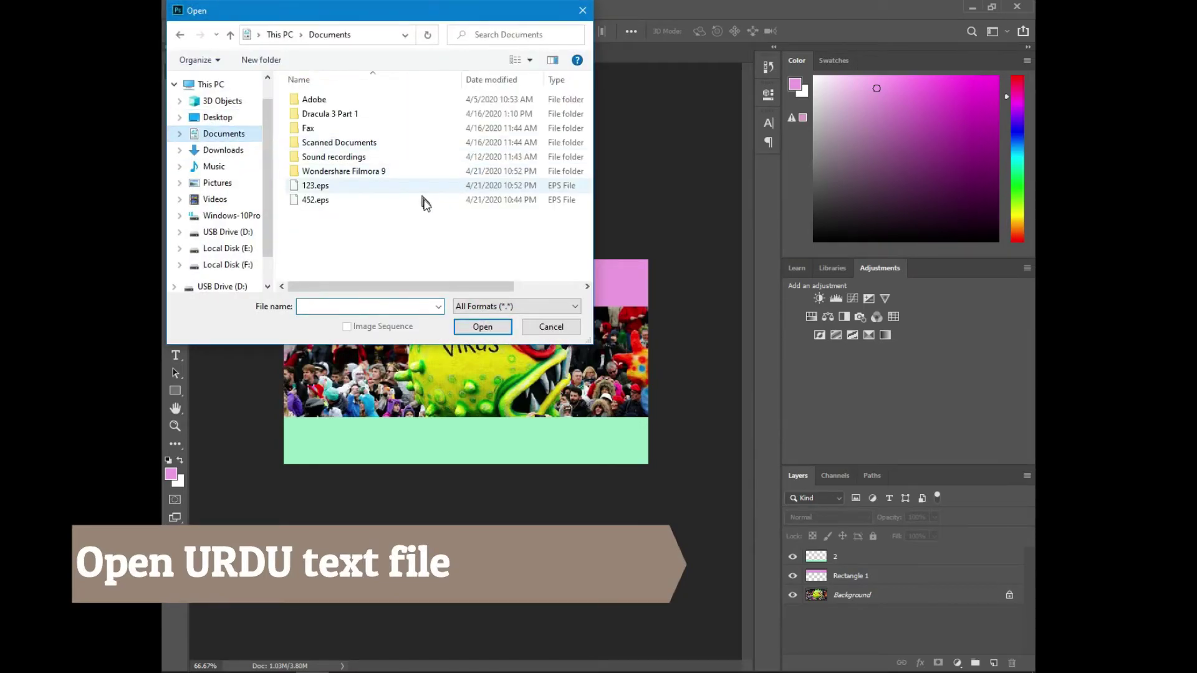
pyautogui.doubleClick(338, 188)
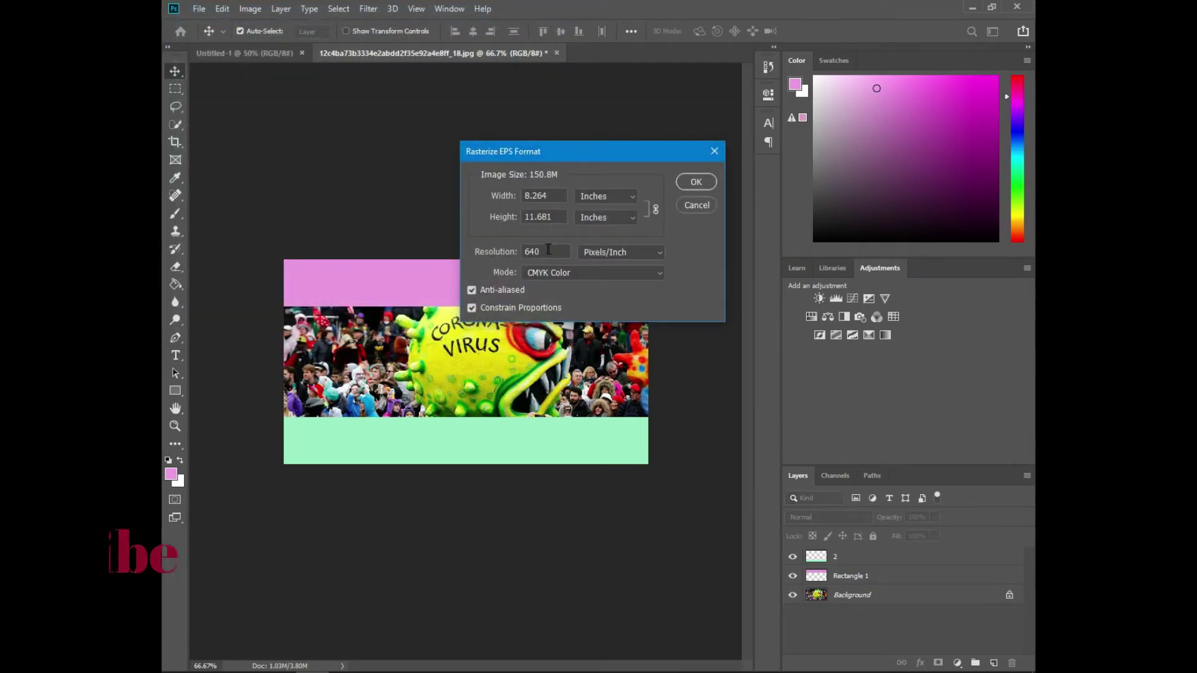
pyautogui.click(696, 182)
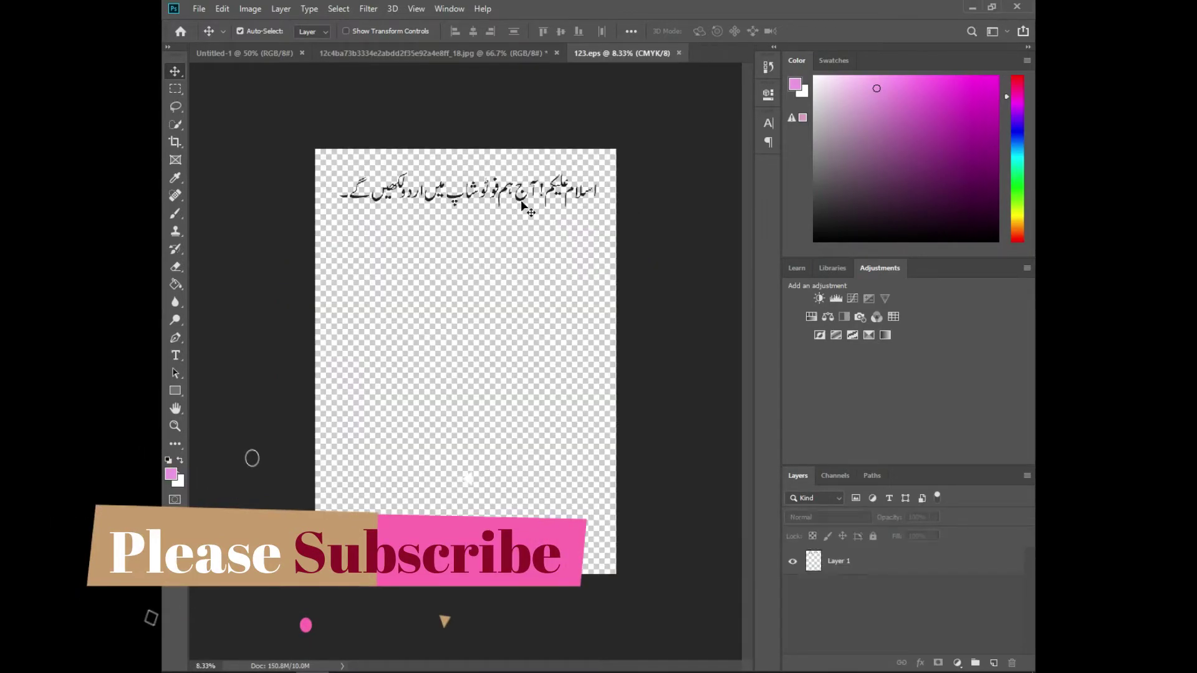
# Step: Bring the Urdu text into the coronavirus image and scale it down to fit inside the pink header band
pyautogui.moveTo(522, 205); pyautogui.dragTo(486, 349)
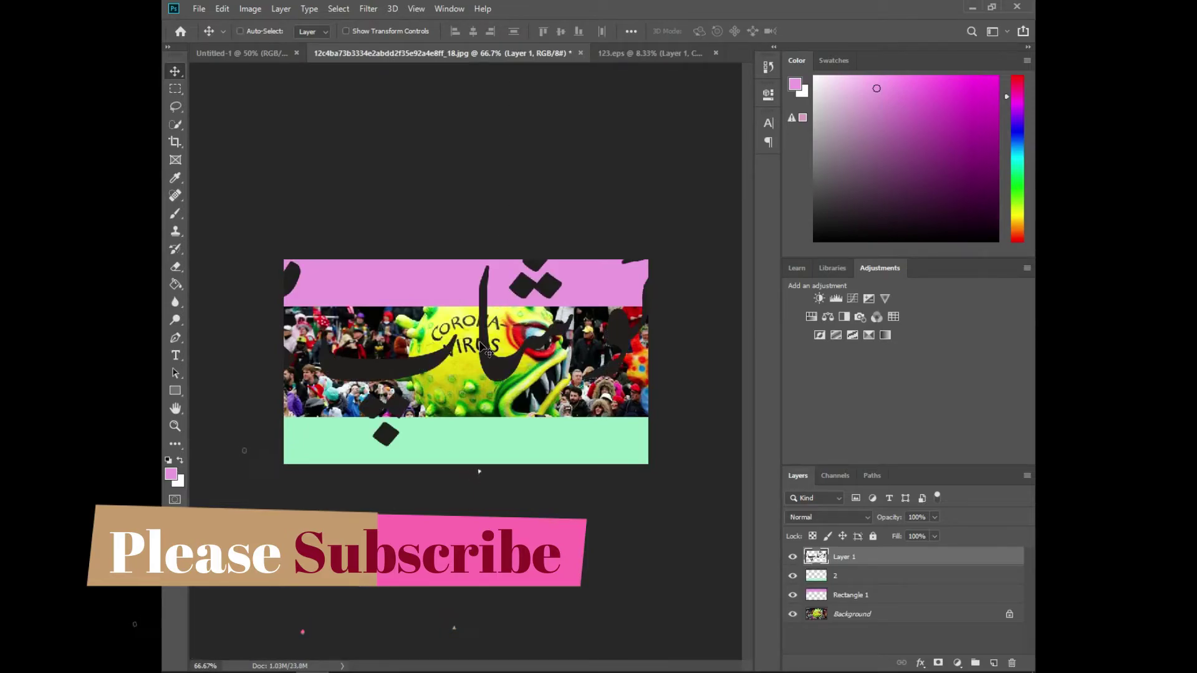
pyautogui.hotkey('ctrl', 't')
pyautogui.hotkey('ctrl', '0')
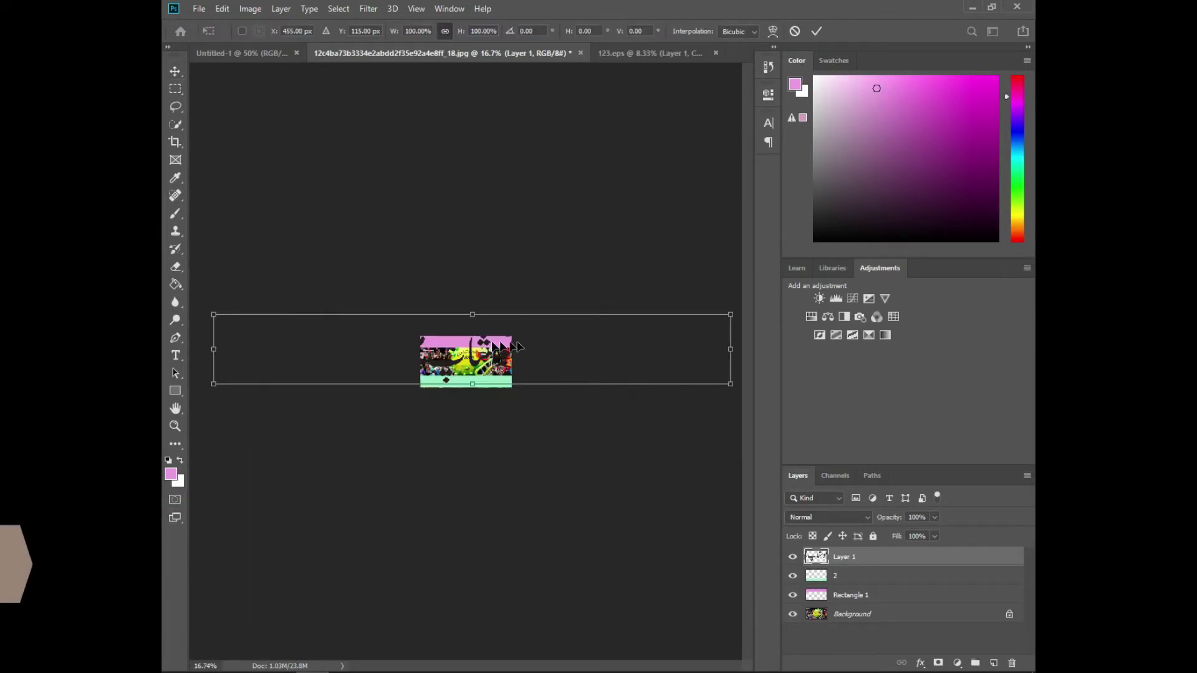
pyautogui.moveTo(731, 314); pyautogui.dragTo(472, 345)
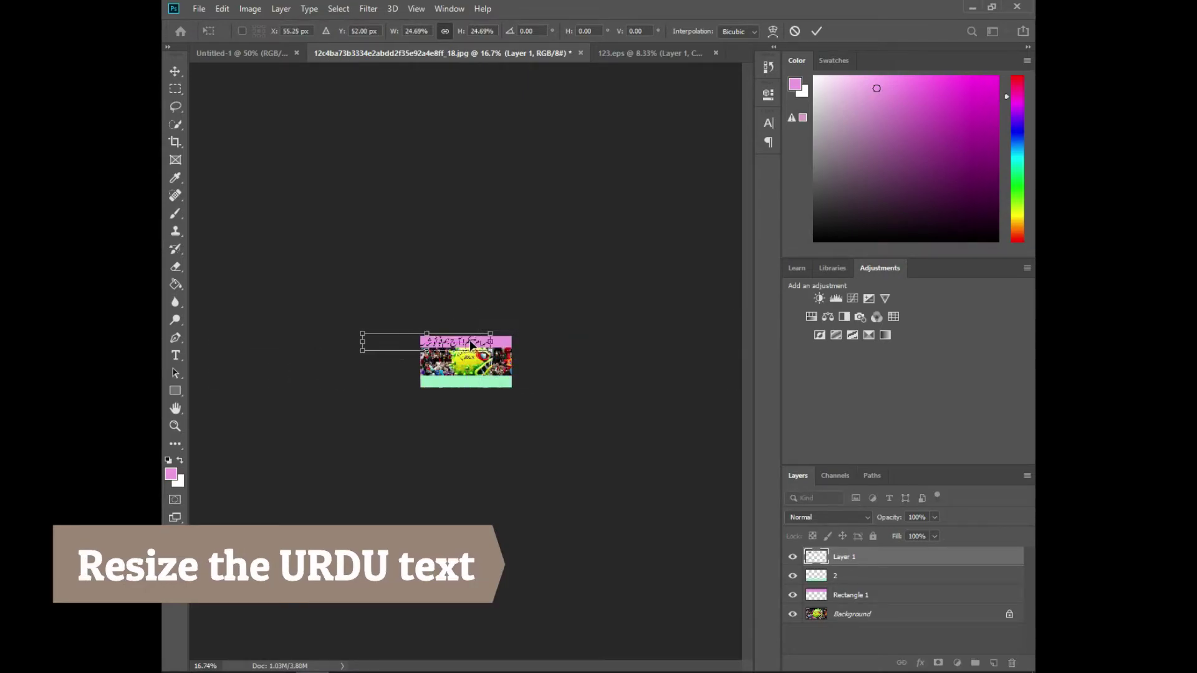
pyautogui.hotkey('ctrl', '0')
pyautogui.moveTo(202, 334); pyautogui.dragTo(349, 329)
pyautogui.hotkey('ctrl', '0')
pyautogui.moveTo(198, 280); pyautogui.dragTo(226, 276)
pyautogui.moveTo(419, 234); pyautogui.dragTo(428, 192)
pyautogui.press('Return')
# Step: Add the horizontal text "Today we'll write Urdu in Photoshop." on the mint green footer band
pyautogui.click(176, 353)
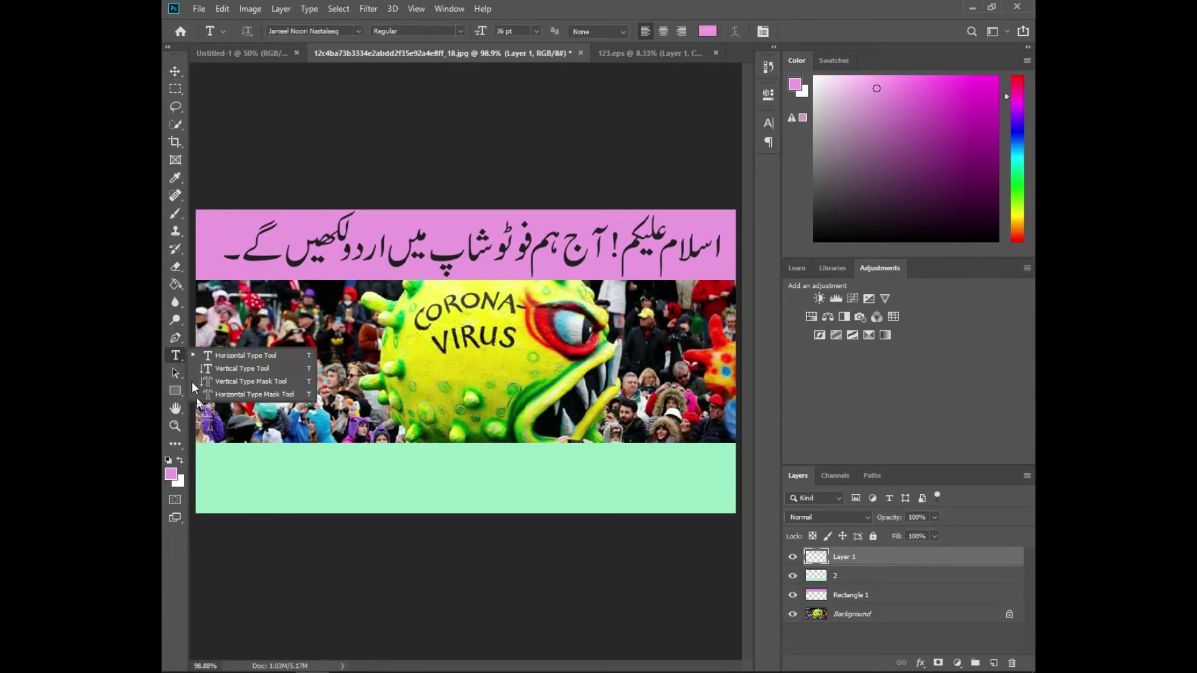
pyautogui.click(222, 484)
pyautogui.click(221, 484)
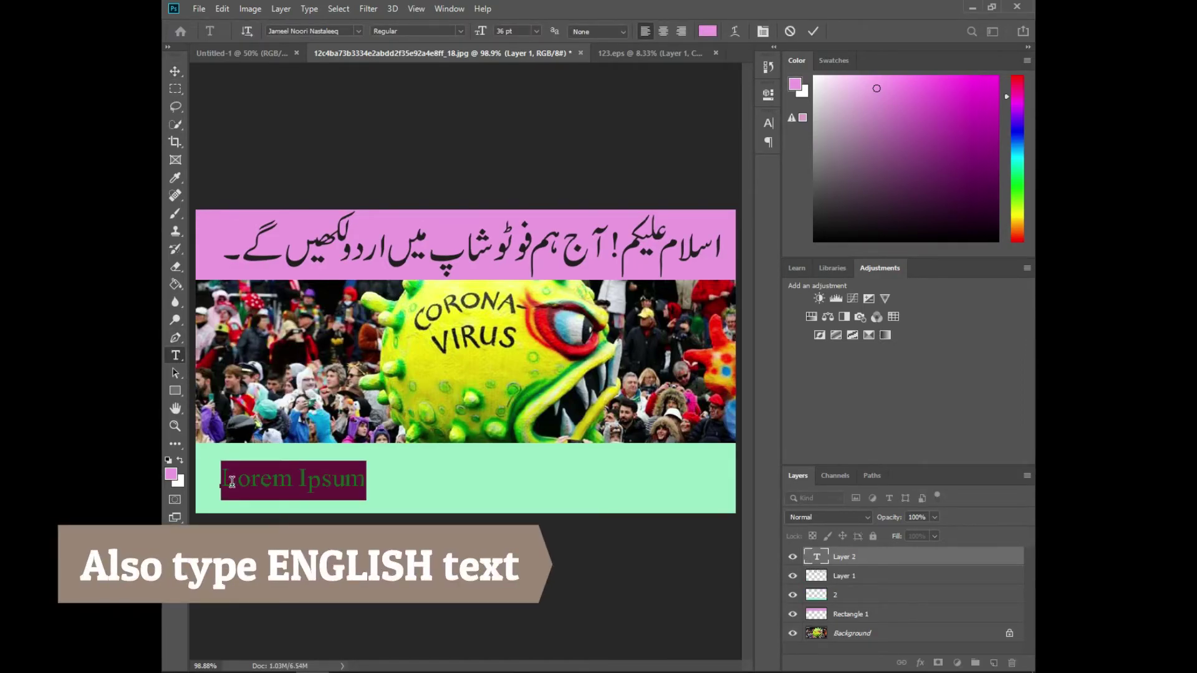
pyautogui.write('Today we’ll write Urdu in Photoshop')
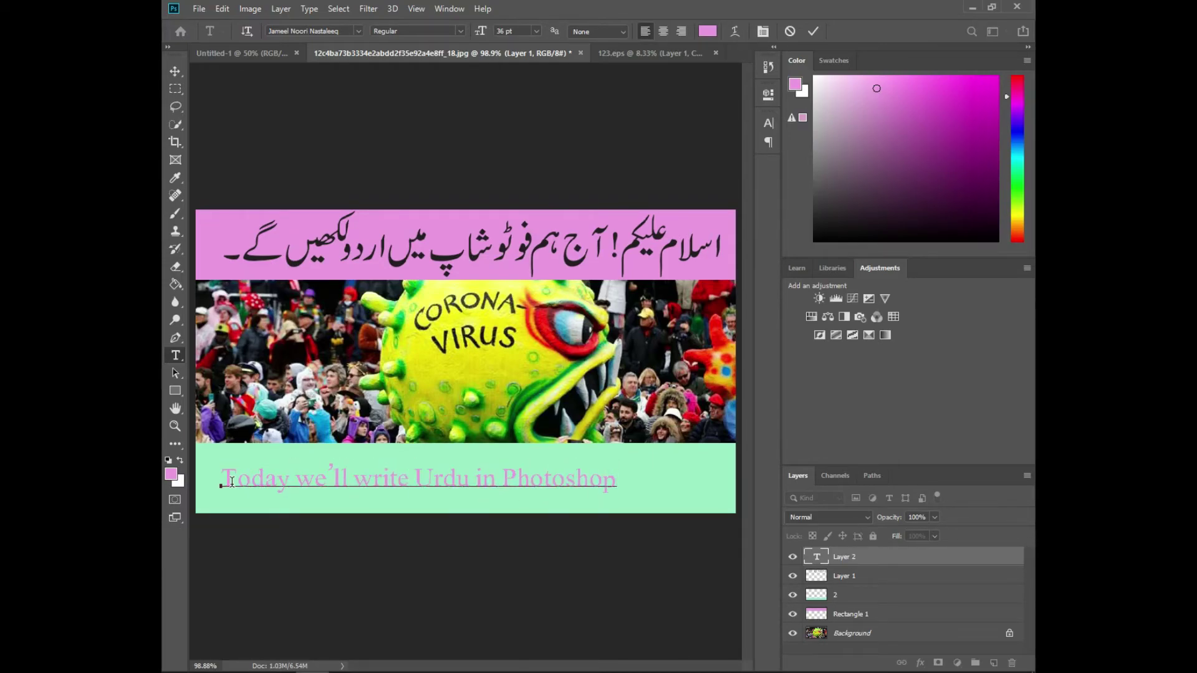
# Step: Set the colour of the whole English sentence to red, ff0000
pyautogui.hotkey('ctrl', 'a')
pyautogui.rightClick(328, 478)
pyautogui.press('Escape')
pyautogui.click(769, 123)
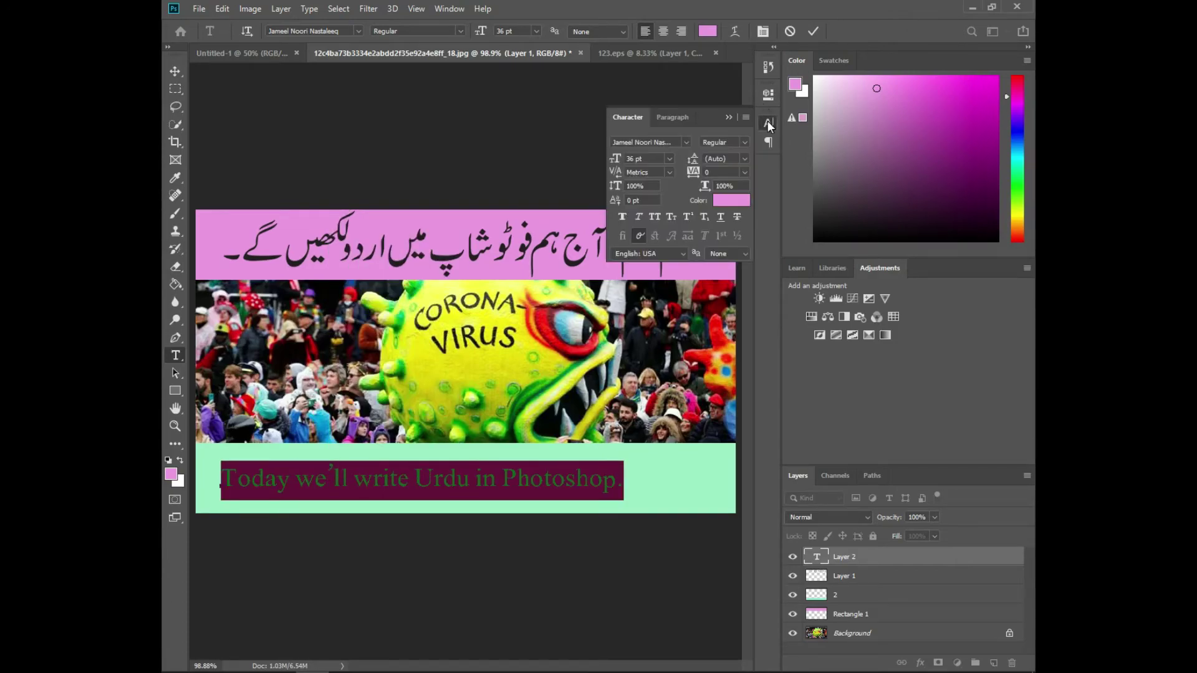
pyautogui.click(726, 201)
pyautogui.moveTo(611, 163); pyautogui.dragTo(609, 152)
pyautogui.click(590, 152)
pyautogui.click(729, 149)
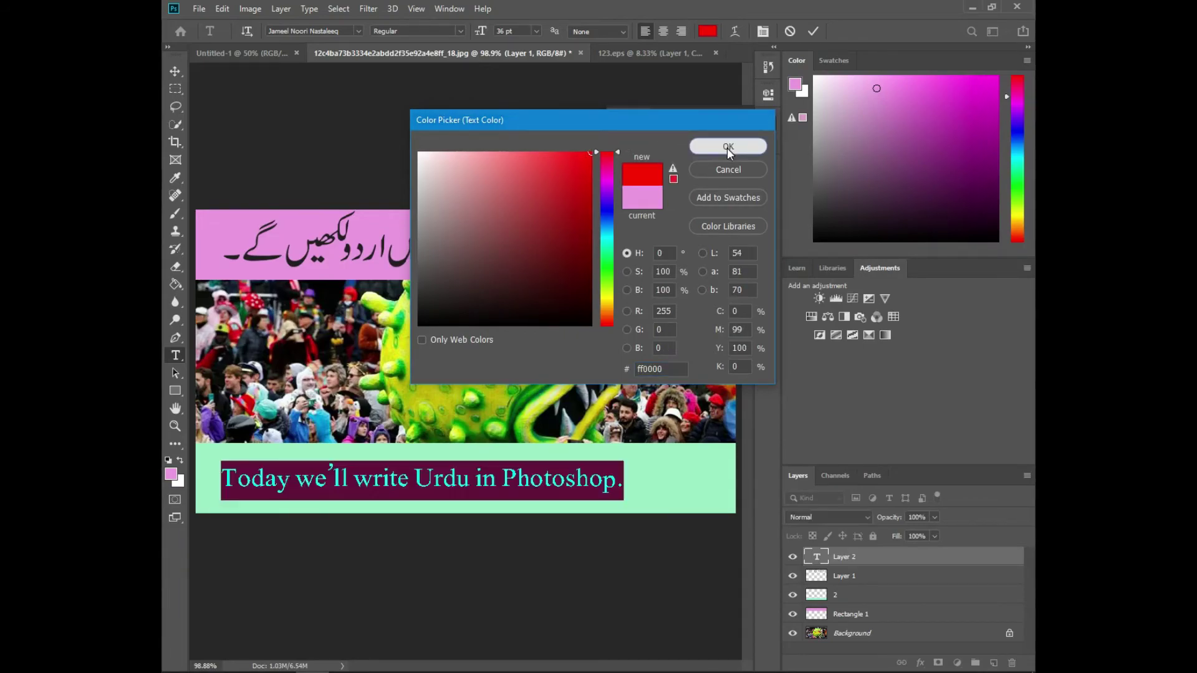
# Step: Move the English sentence slightly to the right to centre it across the mint green footer band
pyautogui.click(176, 71)
pyautogui.click(547, 367)
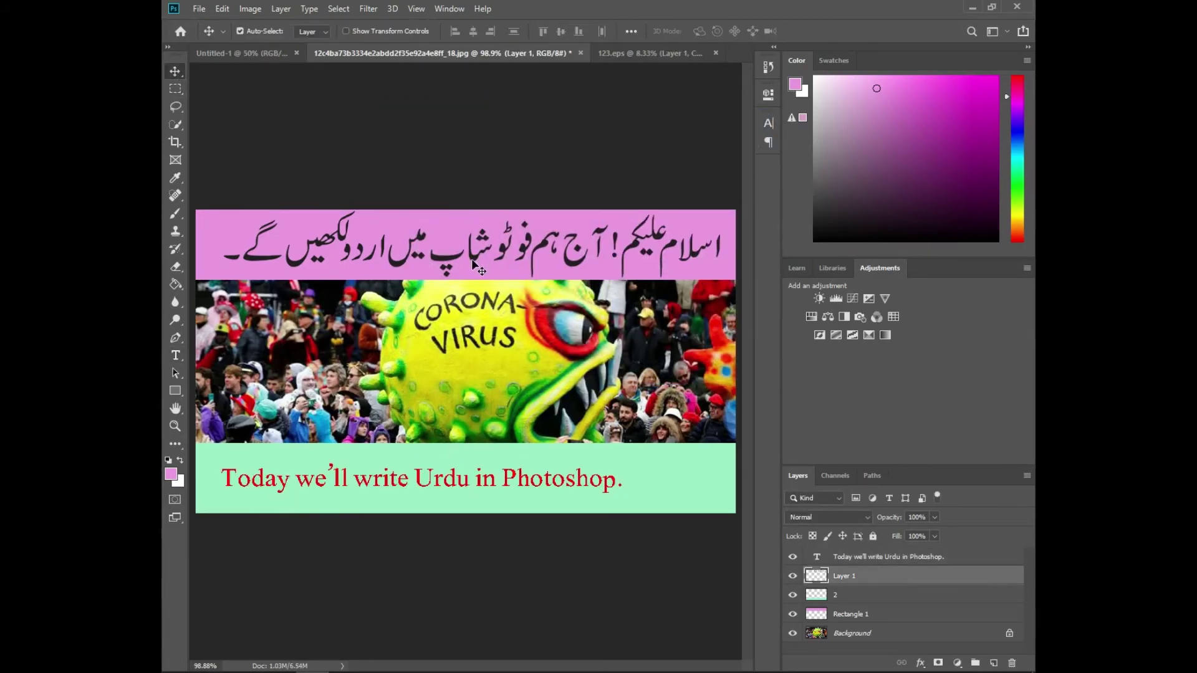
pyautogui.moveTo(532, 485); pyautogui.dragTo(553, 485)
# Step: Reduce the height of the mint green footer band by lowering its upper edge with Free Transform
pyautogui.click(501, 454)
pyautogui.hotkey('ctrl', 't')
pyautogui.moveTo(467, 443); pyautogui.dragTo(468, 486)
pyautogui.press('Return')
# Step: Nudge the English sentence down so it sits inside the narrowed mint green band
pyautogui.click(469, 485)
pyautogui.hotkey('shift', 'Down')
pyautogui.hotkey('shift', 'Down')
pyautogui.press('Down')
pyautogui.press('Down')
pyautogui.press('Down')
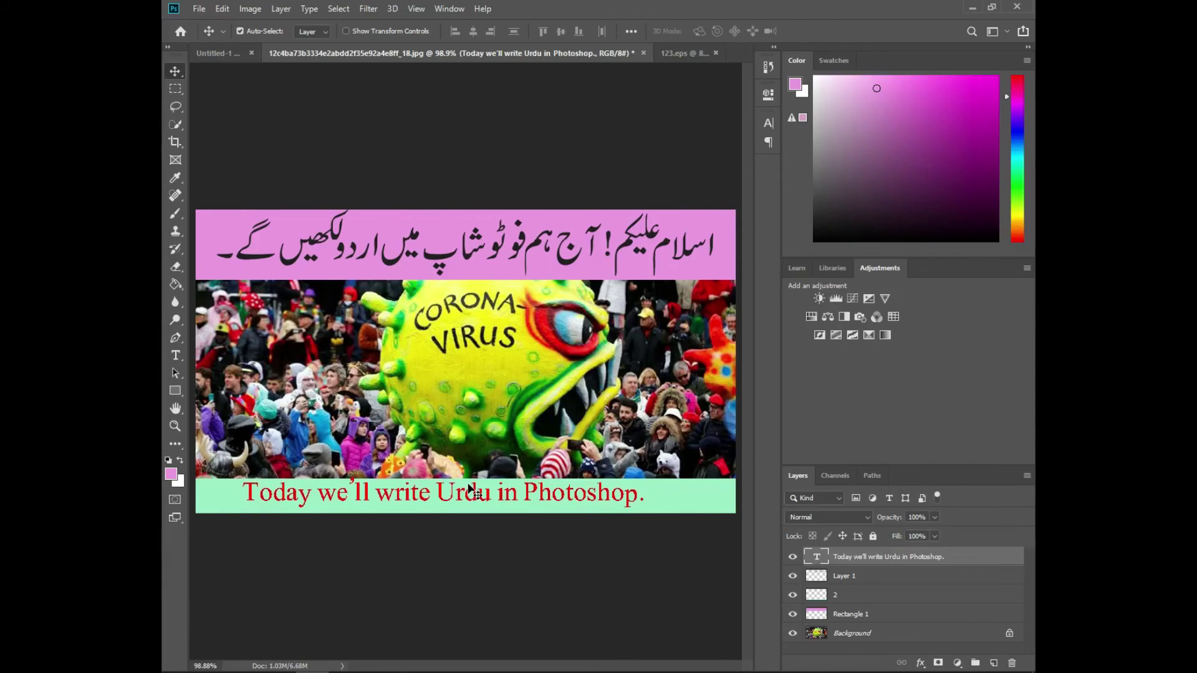
# Step: Select the pink header band on the Rectangle 1 layer
pyautogui.click(497, 274)
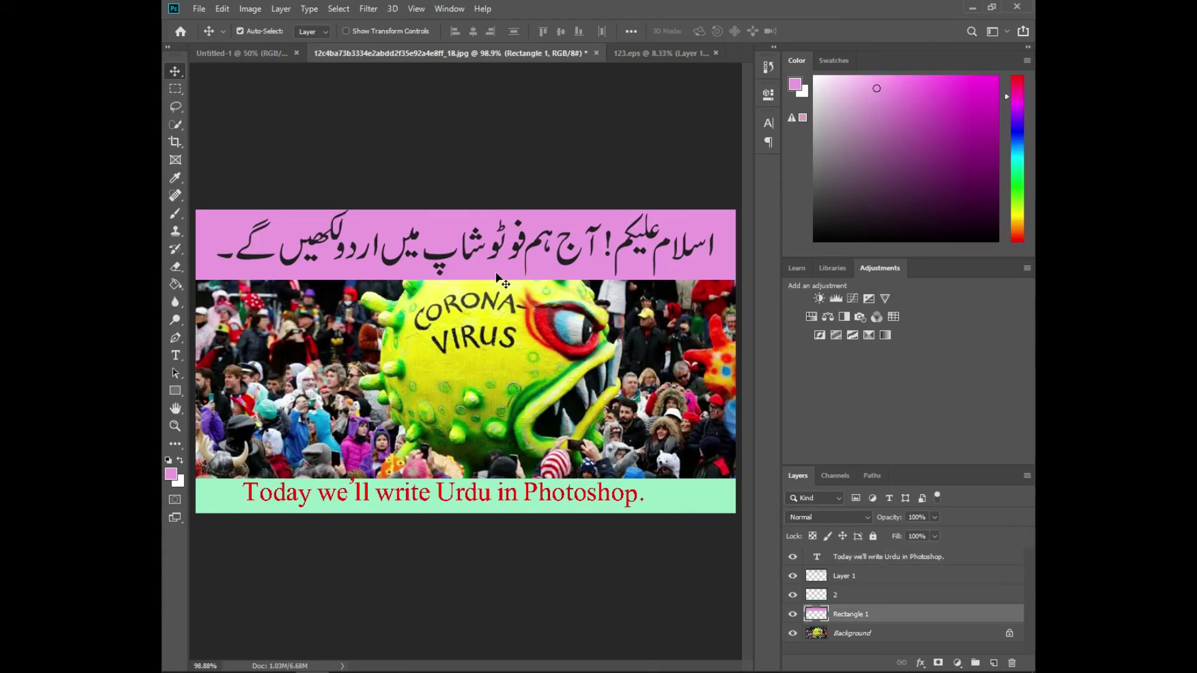